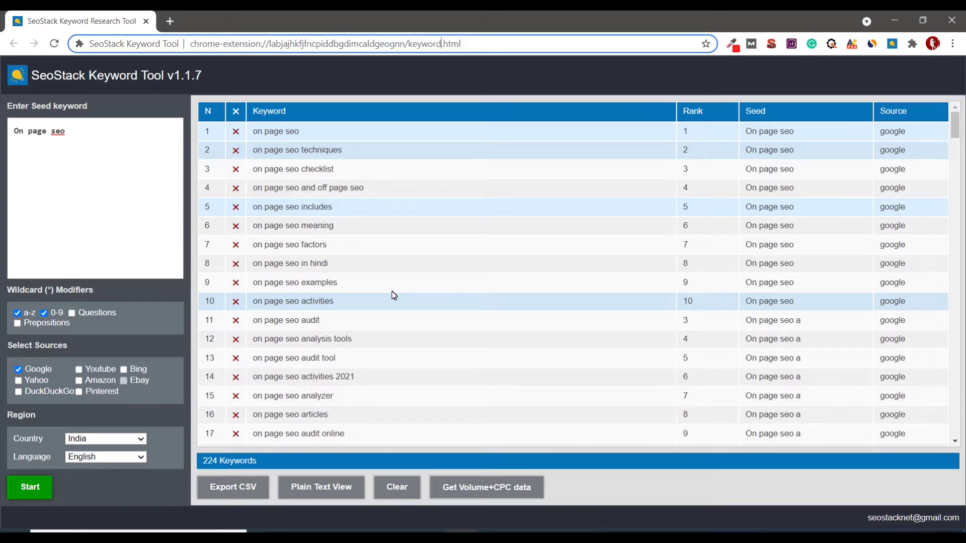
Look through the list of keyword suggestions generated for the seed "On page seo".
{"action": "scroll", "coordinate": [397, 297], "scroll_direction": "down", "scroll_amount": 10}
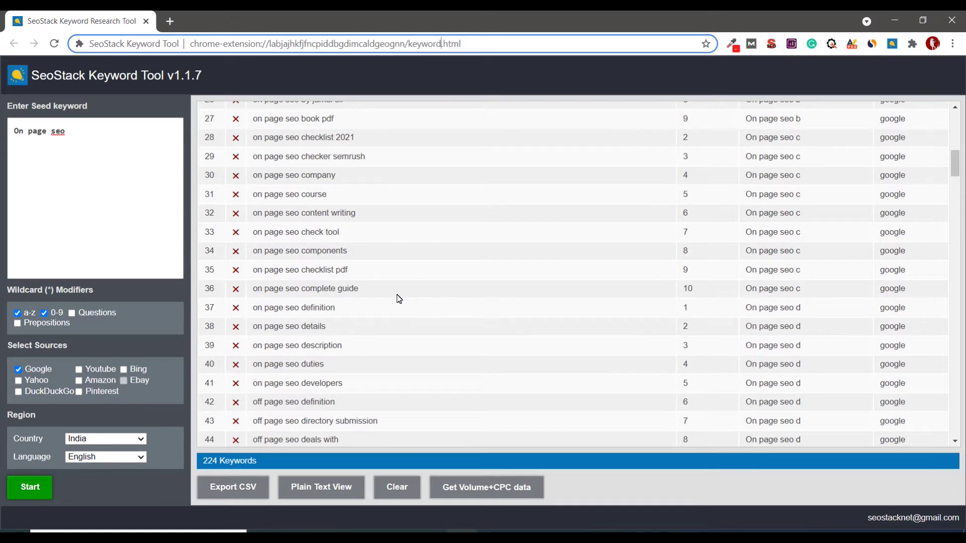
{"action": "scroll", "coordinate": [398, 298], "scroll_direction": "down", "scroll_amount": 4}
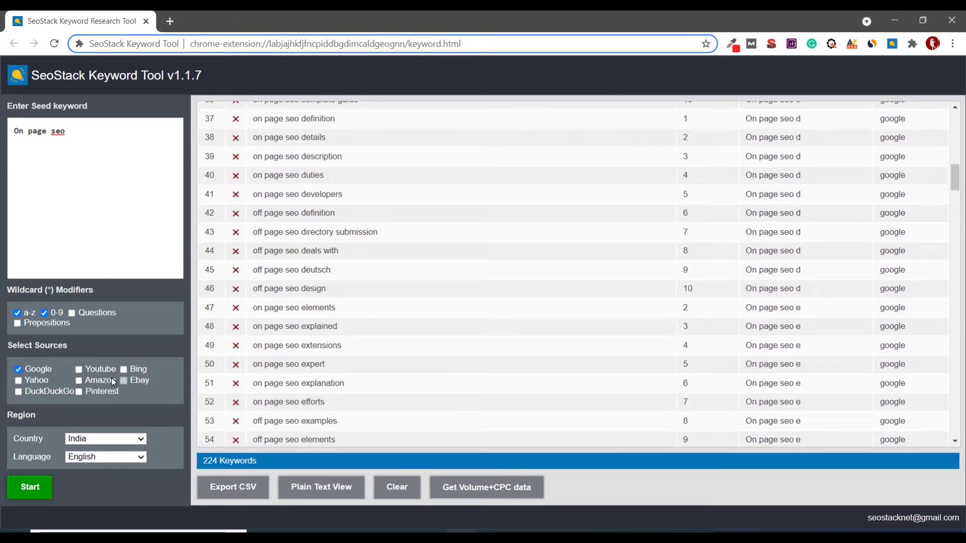
{"action": "scroll", "coordinate": [418, 274], "scroll_direction": "up", "scroll_amount": 15}
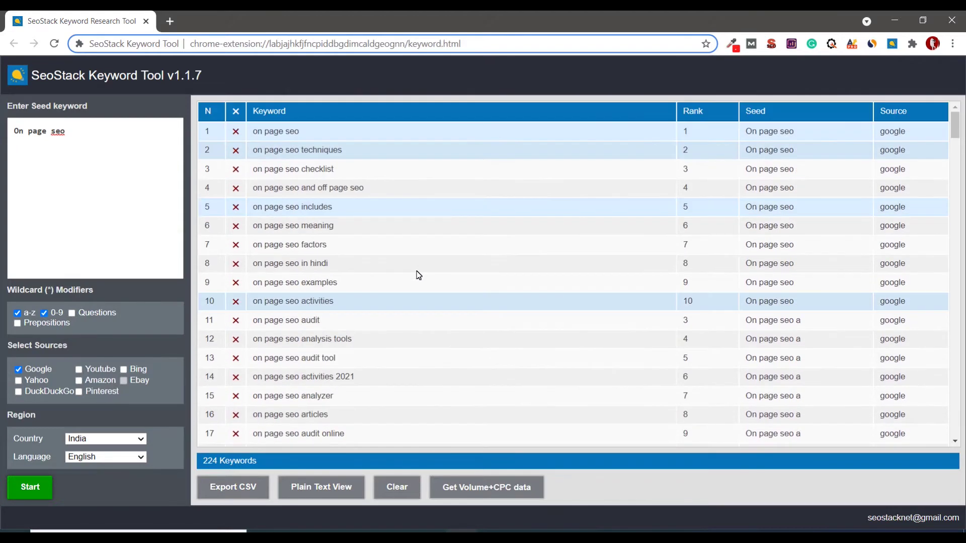
{"action": "scroll", "coordinate": [418, 274], "scroll_direction": "down", "scroll_amount": 6}
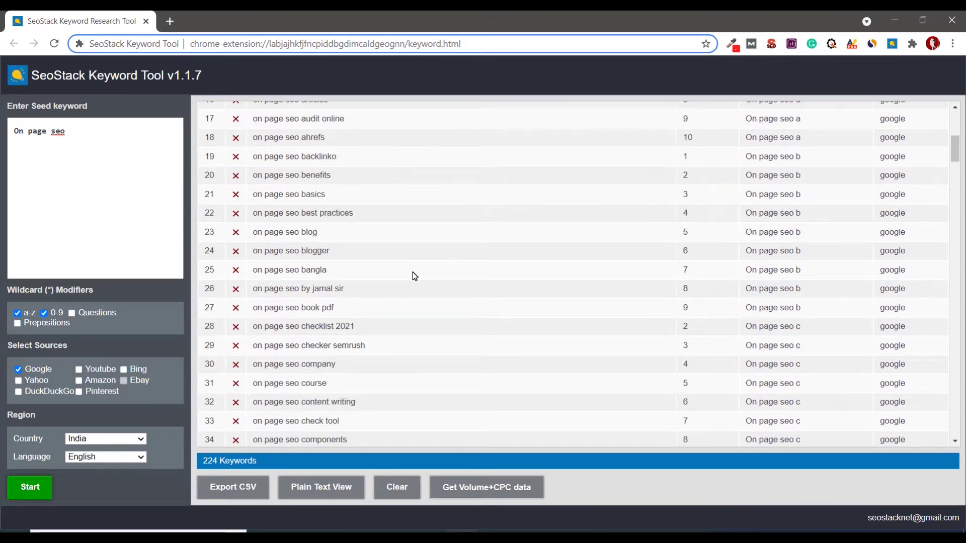
{"action": "scroll", "coordinate": [414, 275], "scroll_direction": "down", "scroll_amount": 5}
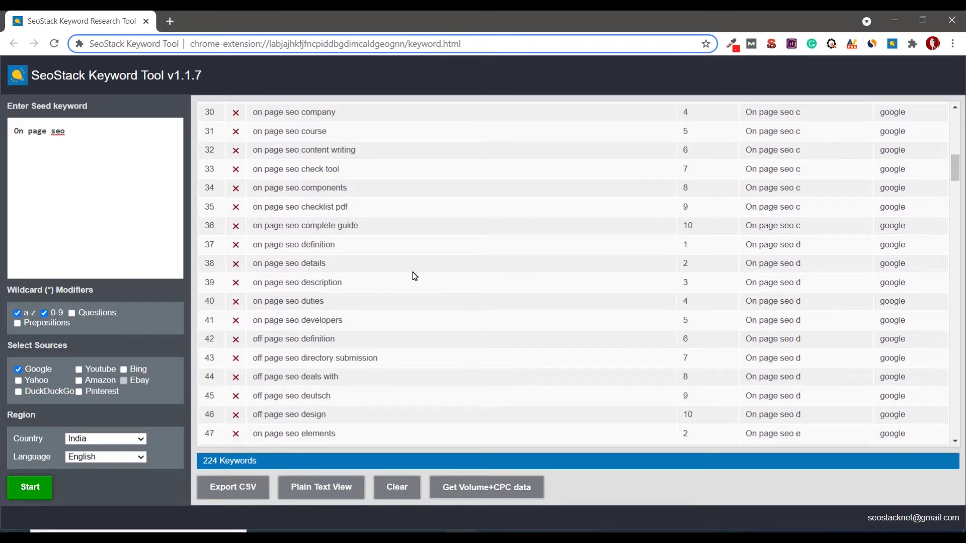
{"action": "scroll", "coordinate": [414, 280], "scroll_direction": "down", "scroll_amount": 20}
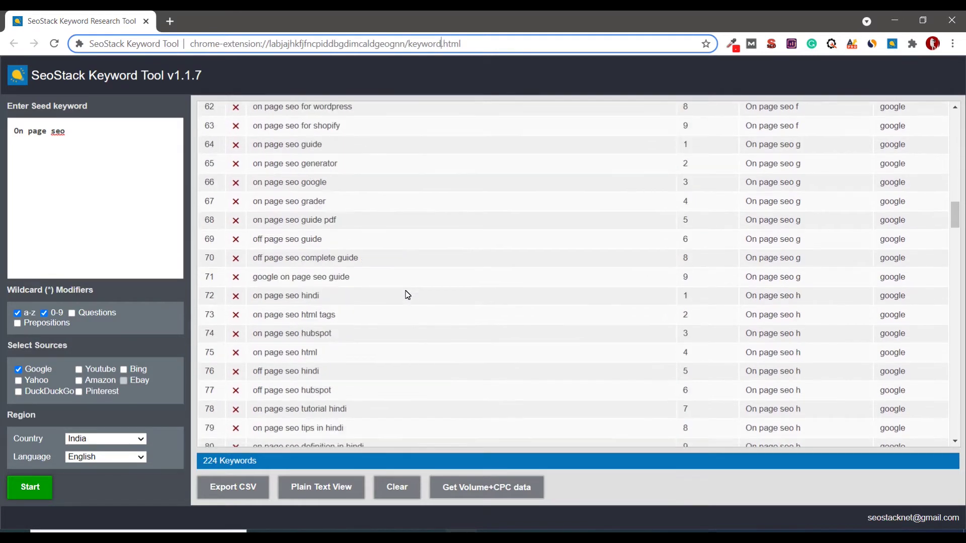
{"action": "scroll", "coordinate": [407, 296], "scroll_direction": "down", "scroll_amount": 5}
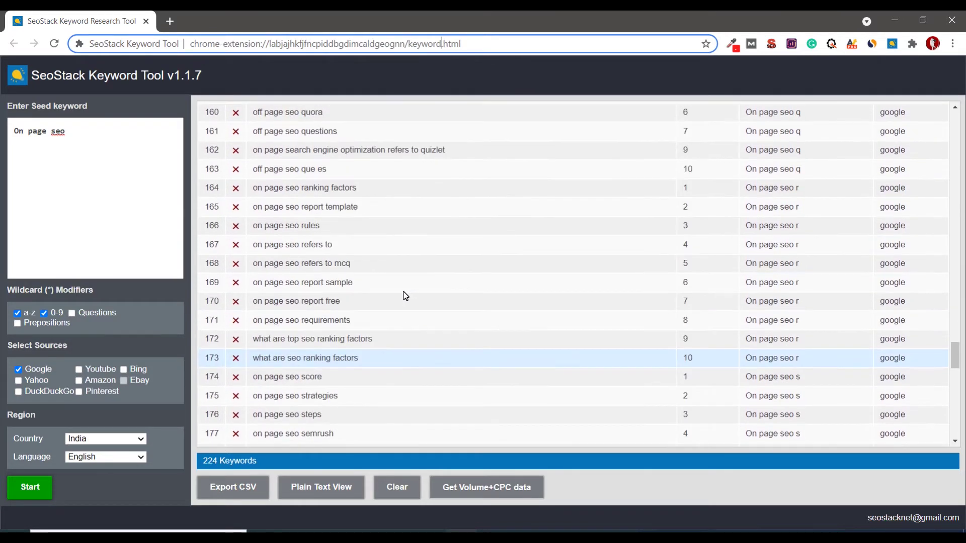
{"action": "scroll", "coordinate": [406, 295], "scroll_direction": "down", "scroll_amount": 10}
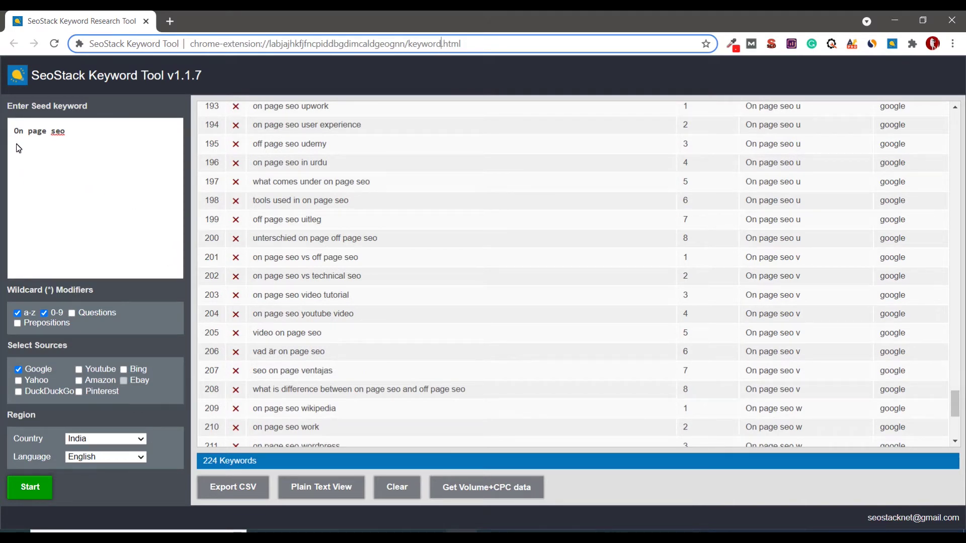
{"action": "scroll", "coordinate": [250, 237], "scroll_direction": "up", "scroll_amount": 15}
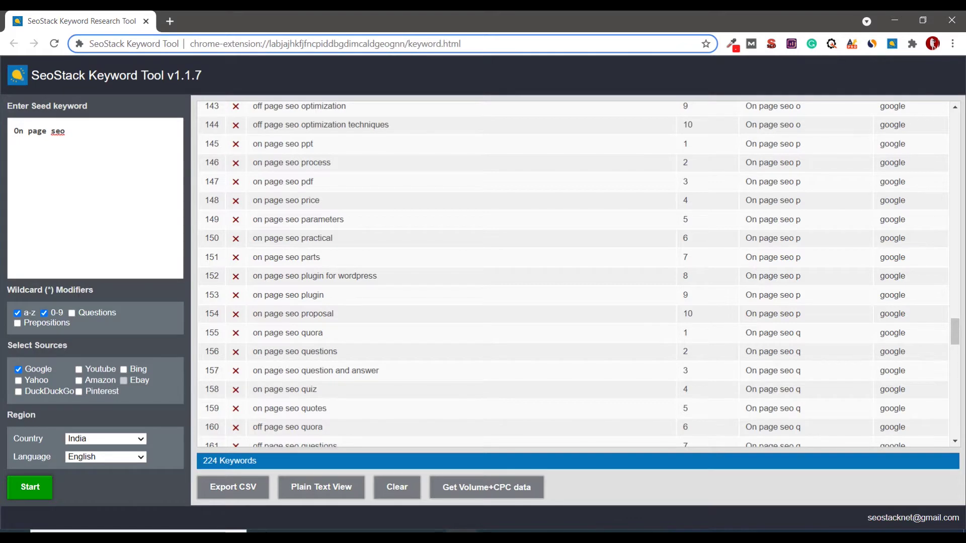
Search Google for "google chrome extension" in a new tab and open the Chrome Web Store extensions page.
{"action": "key", "text": "ctrl+t"}
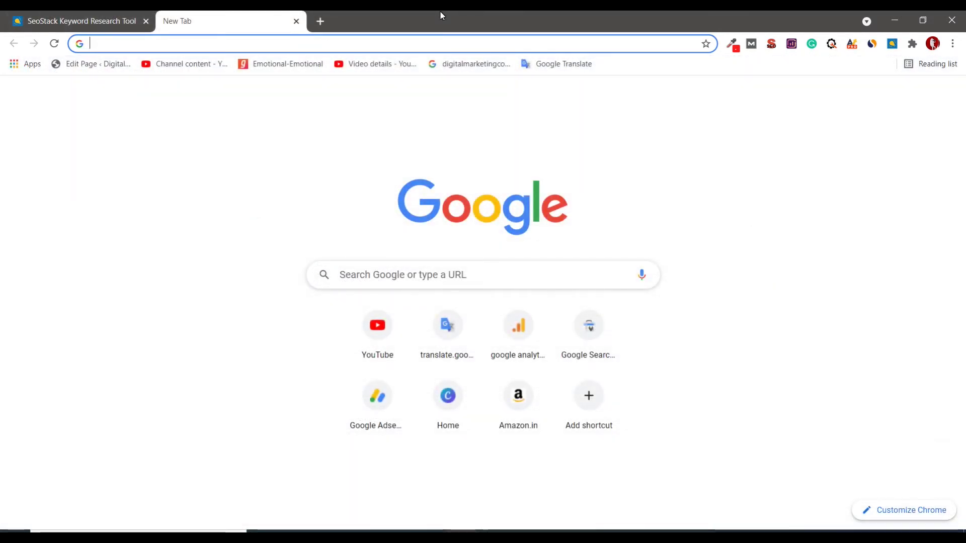
{"action": "type", "text": "google cg"}
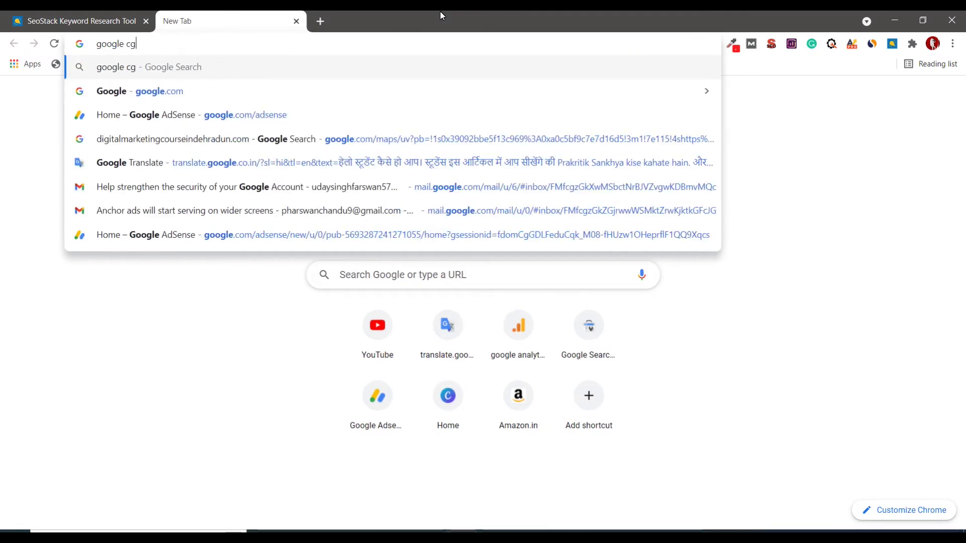
{"action": "key", "text": "BackSpace"}
{"action": "type", "text": "h"}
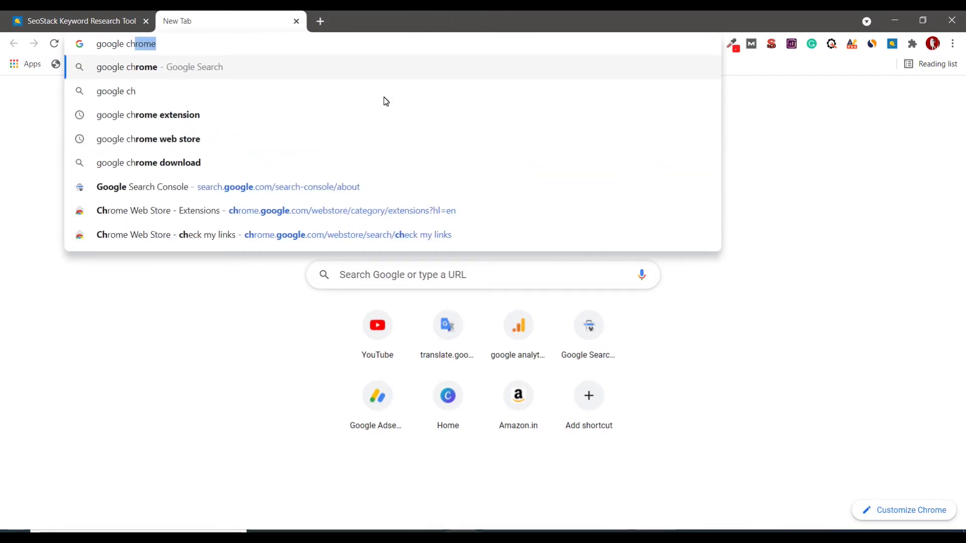
{"action": "left_click", "coordinate": [256, 116]}
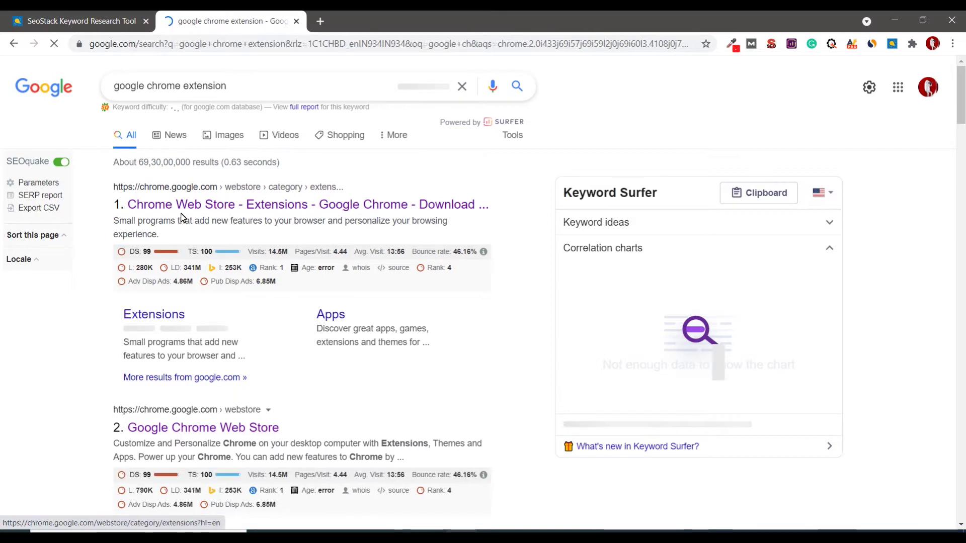
{"action": "left_click", "coordinate": [190, 209]}
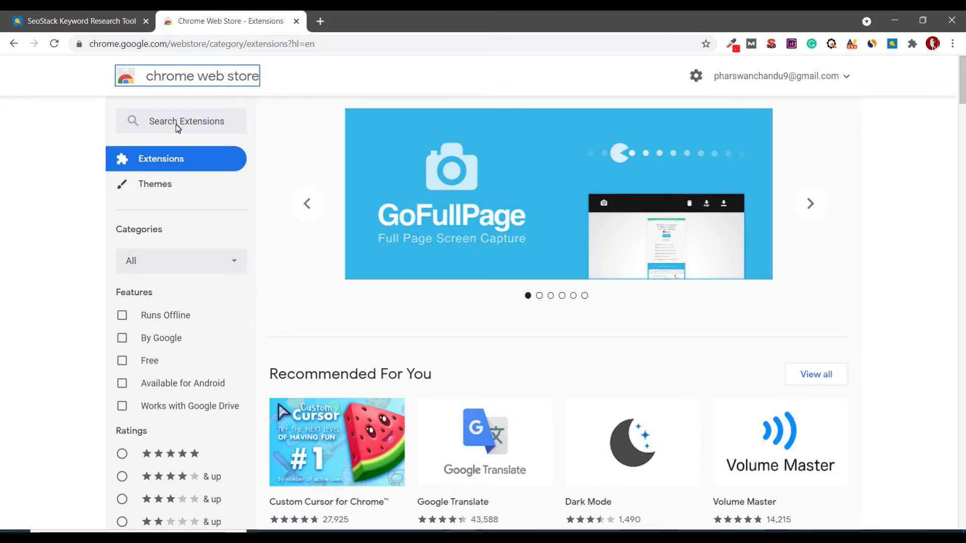
Search the store for "seostack keyword tool" and view the SeoStack Keyword Tool page before closing the tab.
{"action": "left_click", "coordinate": [177, 125]}
{"action": "type", "text": "seo"}
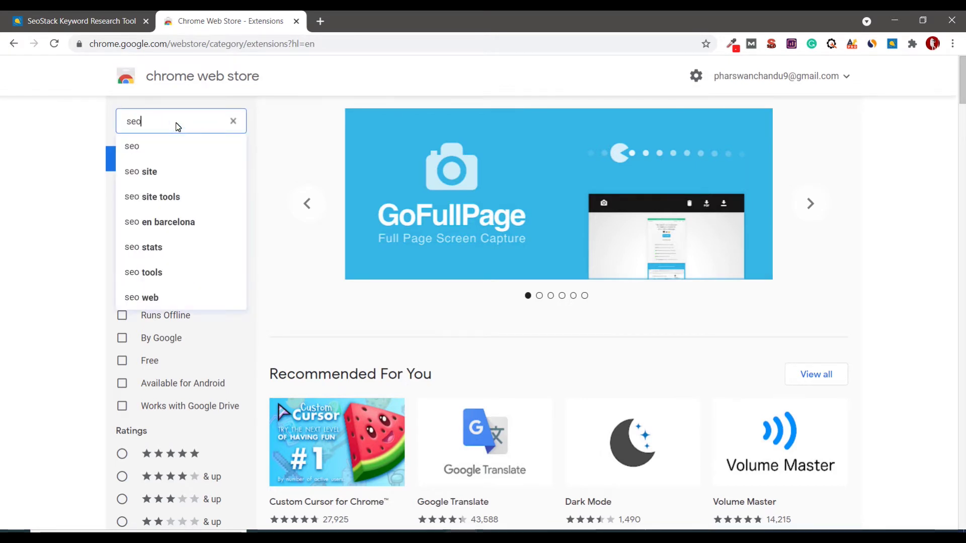
{"action": "type", "text": "sta"}
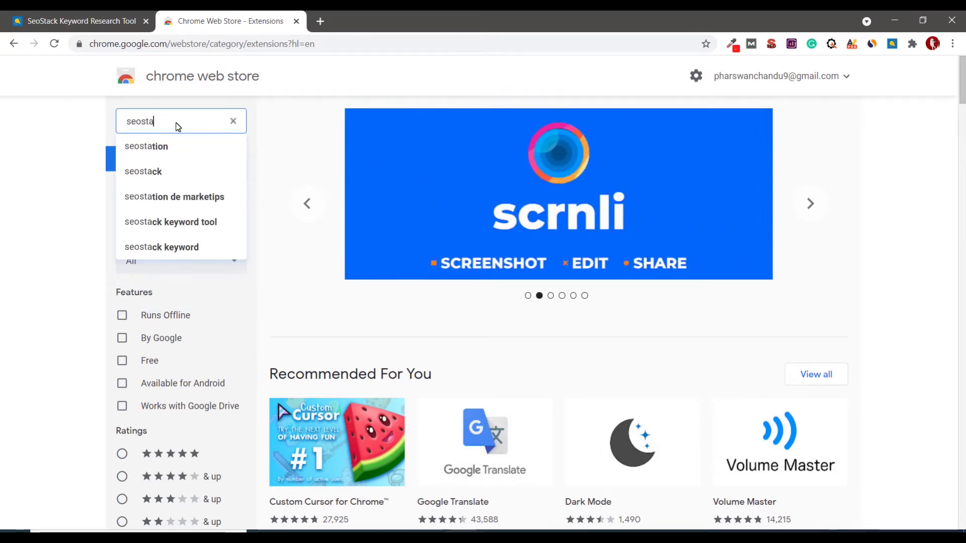
{"action": "type", "text": "ck k"}
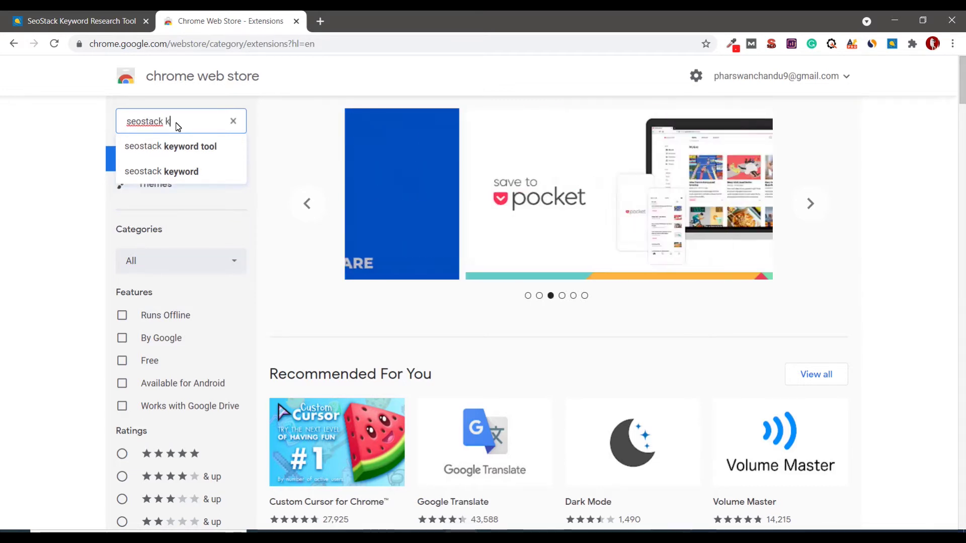
{"action": "type", "text": "ye"}
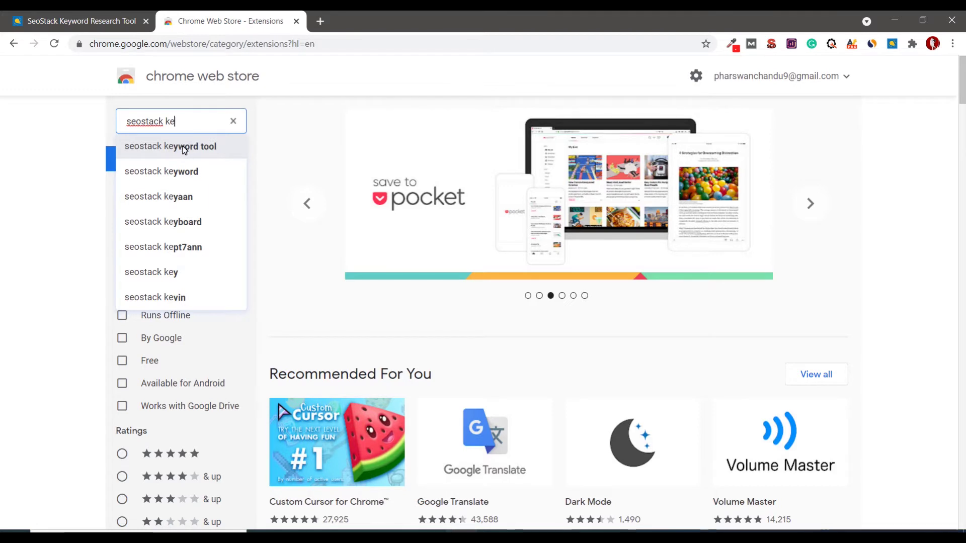
{"action": "left_click", "coordinate": [182, 147]}
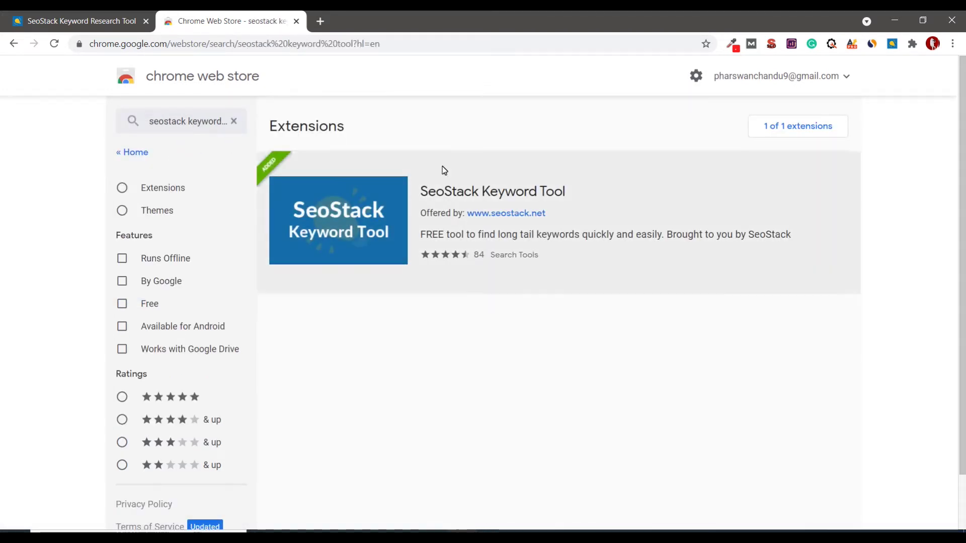
{"action": "left_click", "coordinate": [687, 204]}
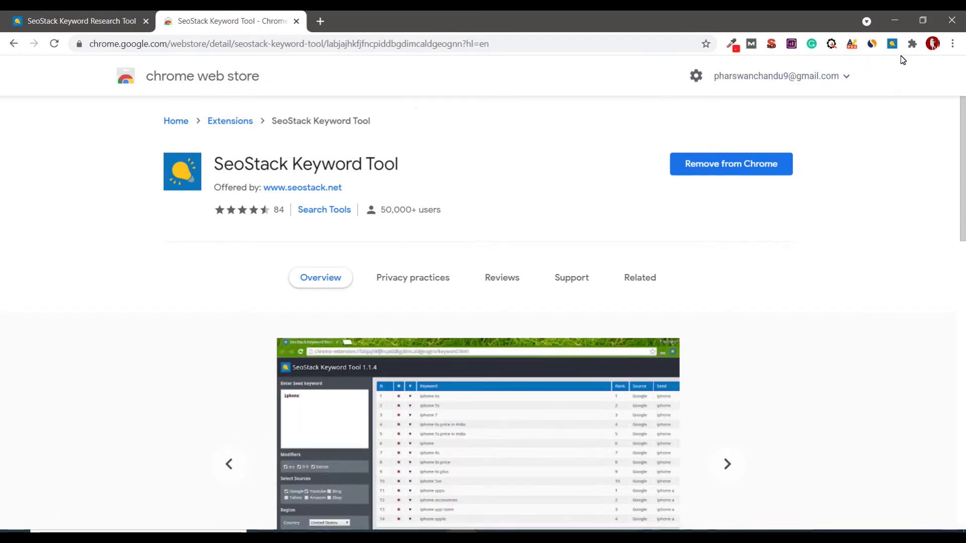
{"action": "left_click", "coordinate": [296, 21]}
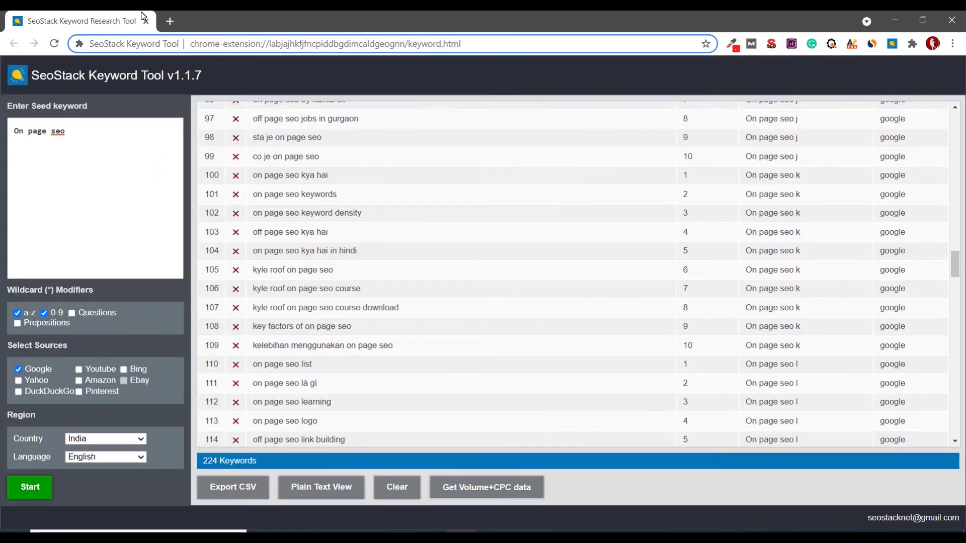
In a new tab, unpin the SeoStack Keyword Tool extension from the browser toolbar and pin it again.
{"action": "left_click", "coordinate": [169, 21]}
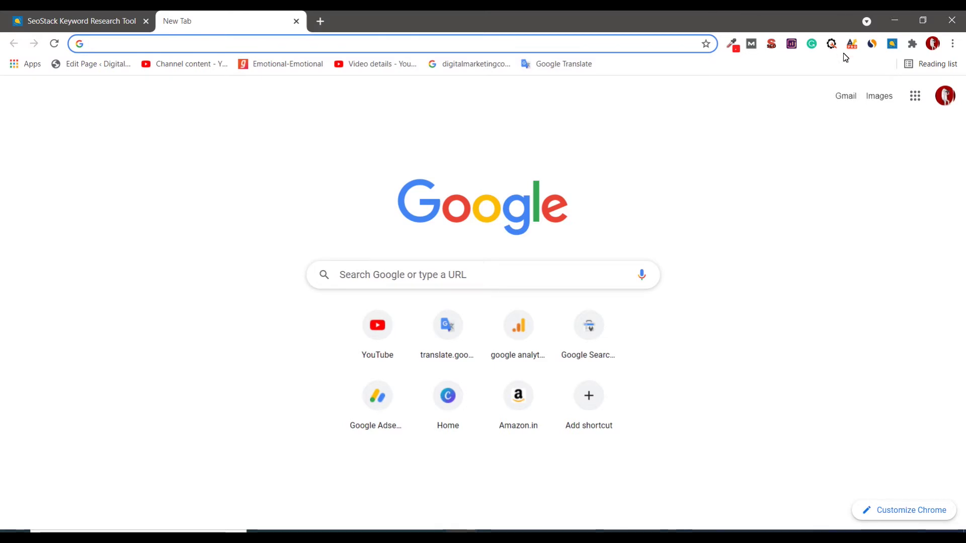
{"action": "left_click", "coordinate": [913, 48]}
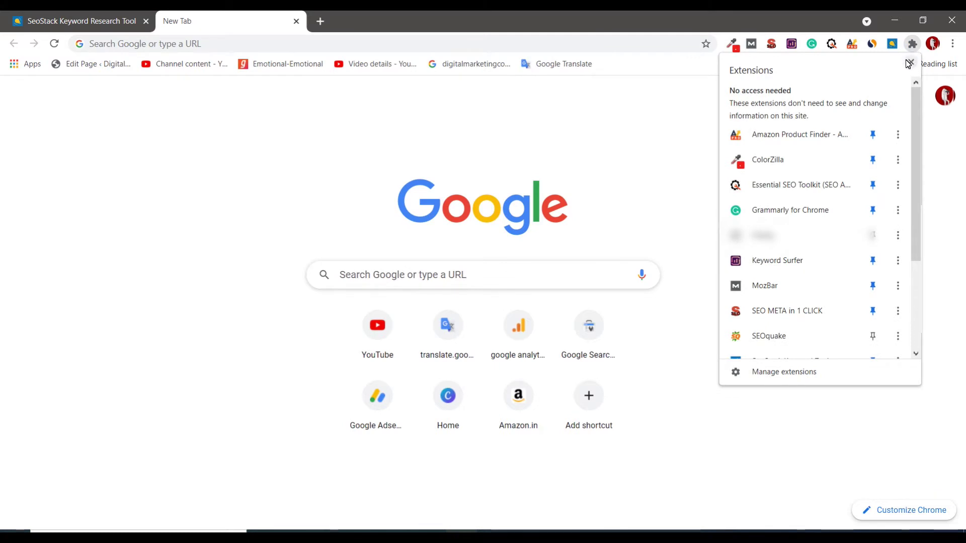
{"action": "scroll", "coordinate": [887, 256], "scroll_direction": "down", "scroll_amount": 3}
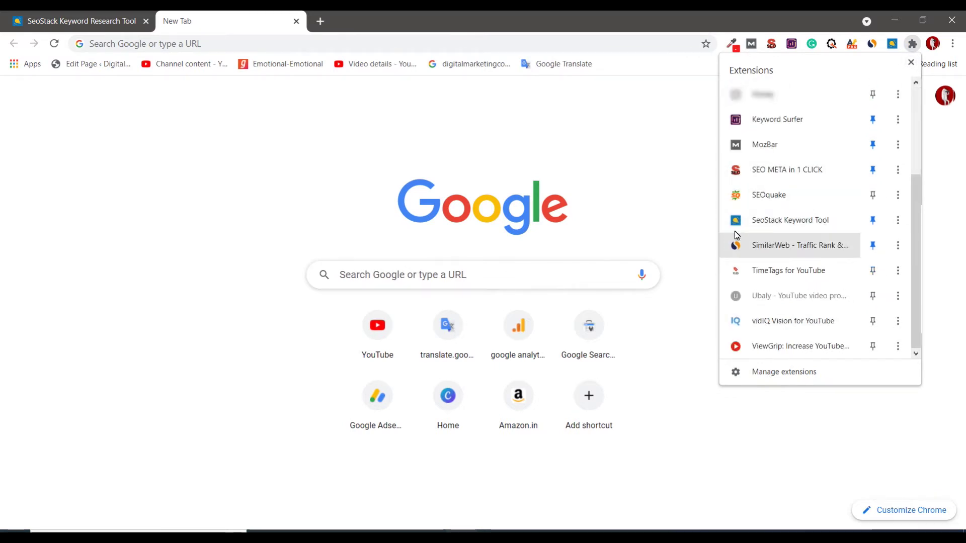
{"action": "left_click", "coordinate": [873, 220]}
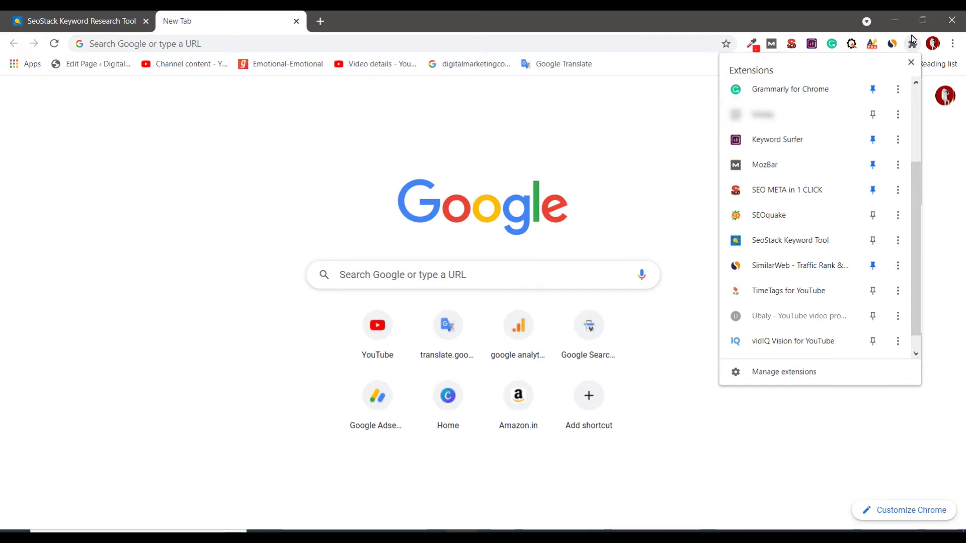
{"action": "left_click", "coordinate": [872, 241]}
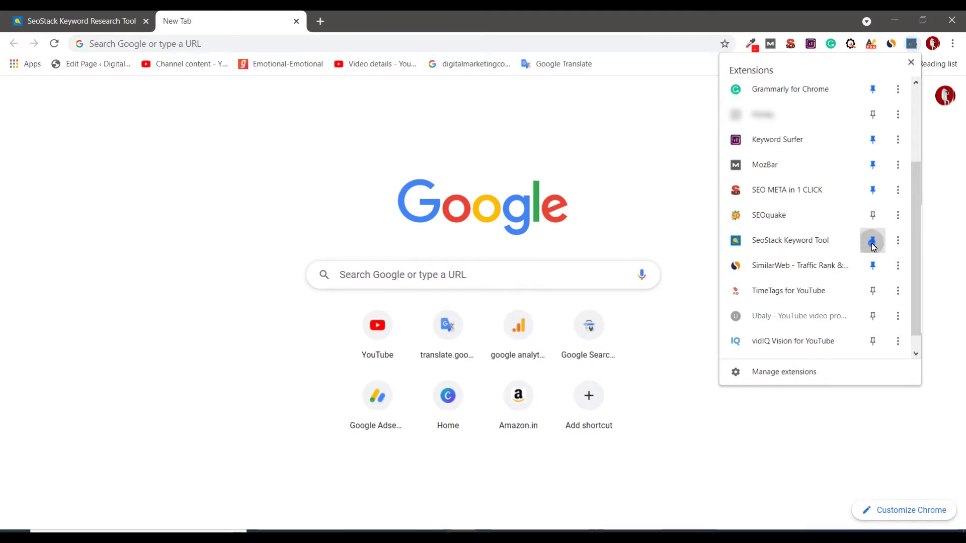
{"action": "left_click", "coordinate": [669, 104]}
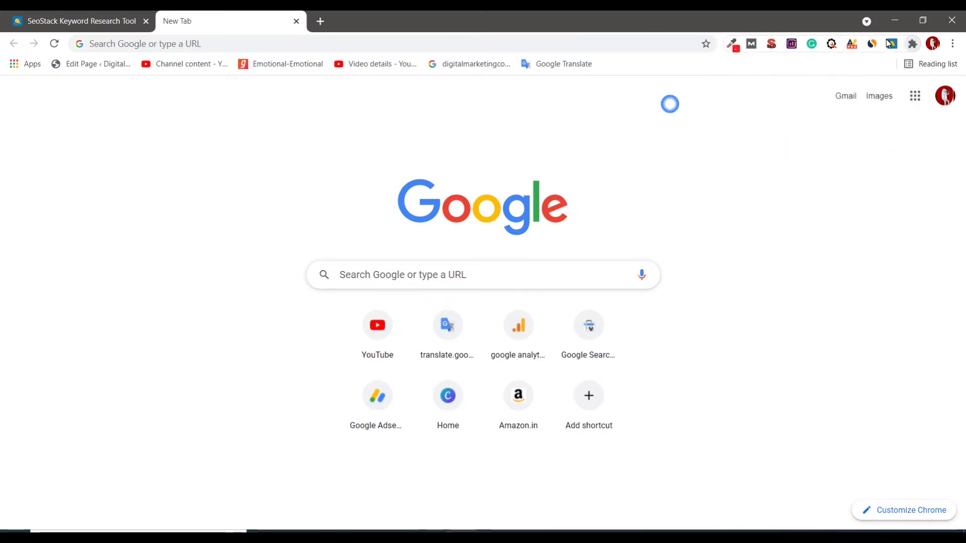
Launch the SeoStack Keyword Tool extension and enter "keyword research" as the seed keyword.
{"action": "left_click", "coordinate": [891, 44]}
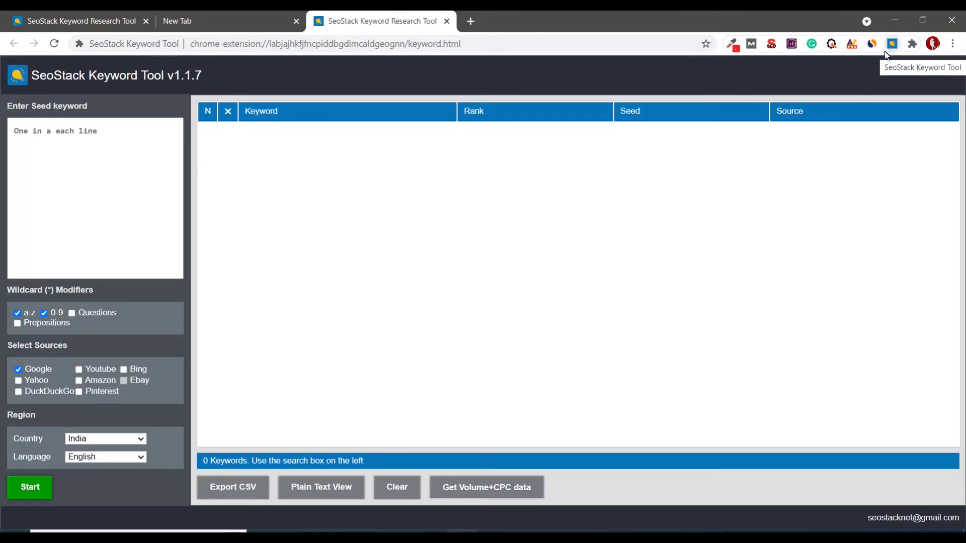
{"action": "left_click", "coordinate": [58, 144]}
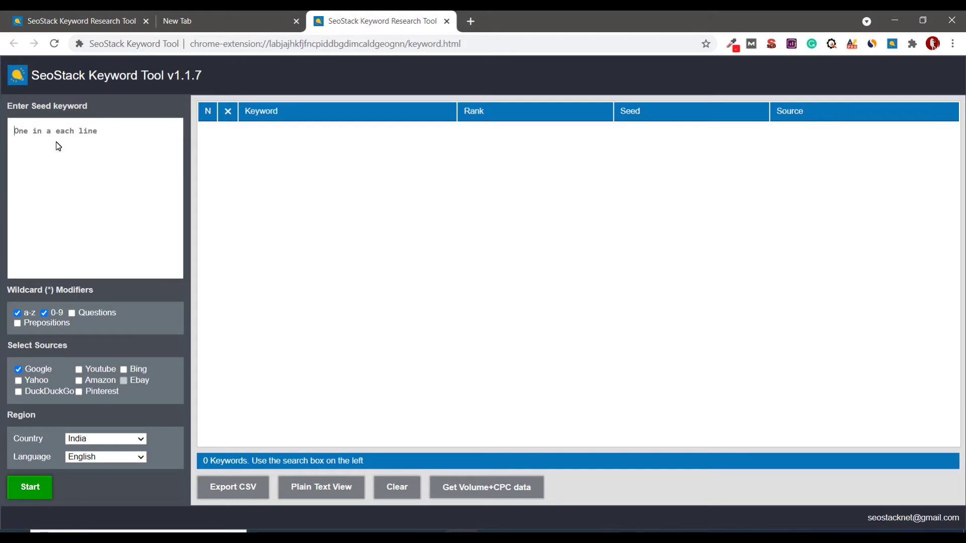
{"action": "type", "text": "keyword research"}
{"action": "left_click", "coordinate": [44, 313]}
{"action": "left_click", "coordinate": [45, 313]}
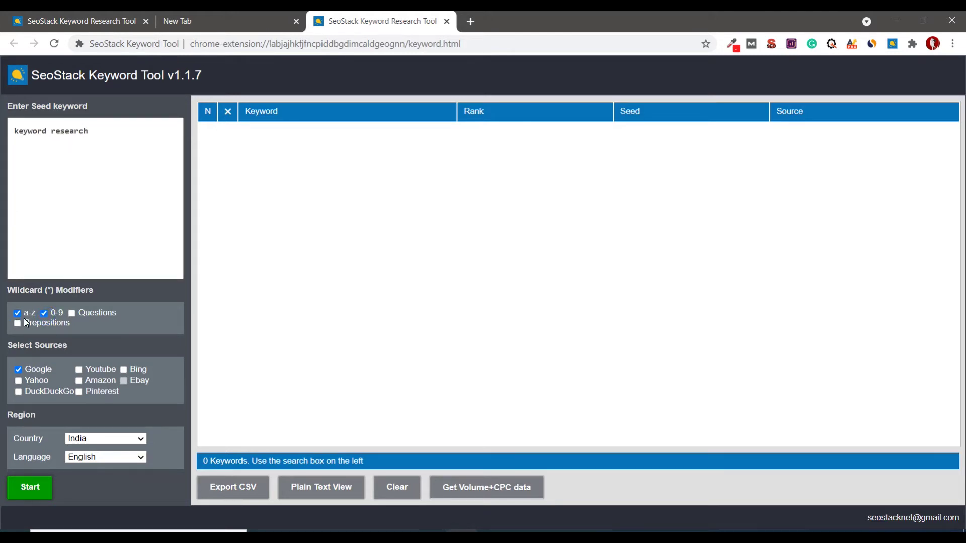
{"action": "left_click", "coordinate": [44, 313]}
{"action": "left_click", "coordinate": [71, 314]}
{"action": "left_click", "coordinate": [18, 323]}
{"action": "left_click", "coordinate": [71, 313]}
Add Youtube as a source alongside Google and start the keyword search for India in English.
{"action": "left_click", "coordinate": [77, 370]}
{"action": "left_click", "coordinate": [112, 440]}
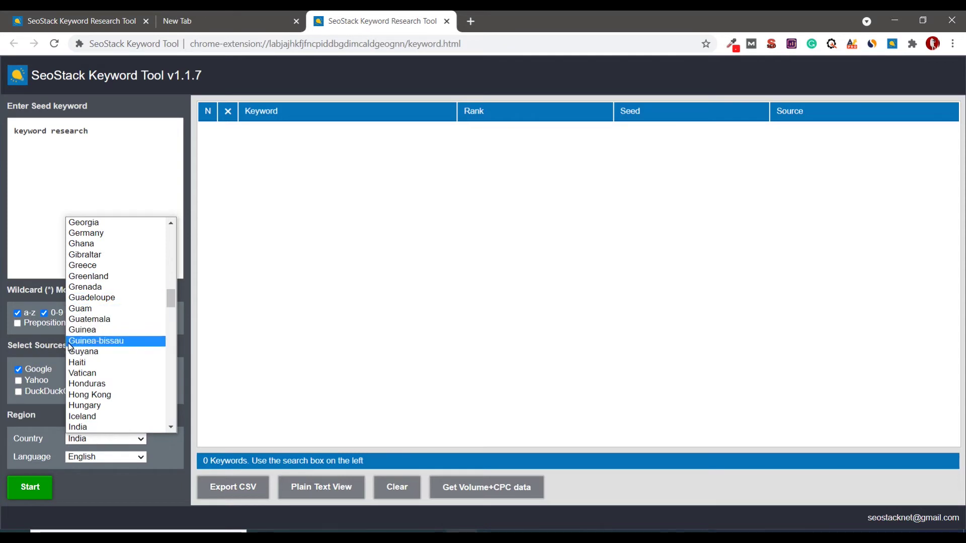
{"action": "left_click", "coordinate": [101, 439]}
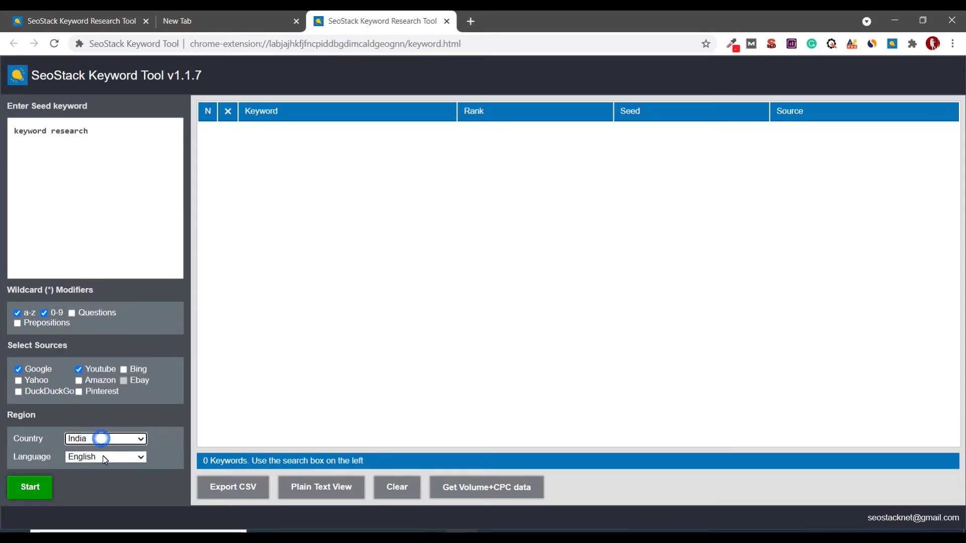
{"action": "left_click", "coordinate": [107, 457]}
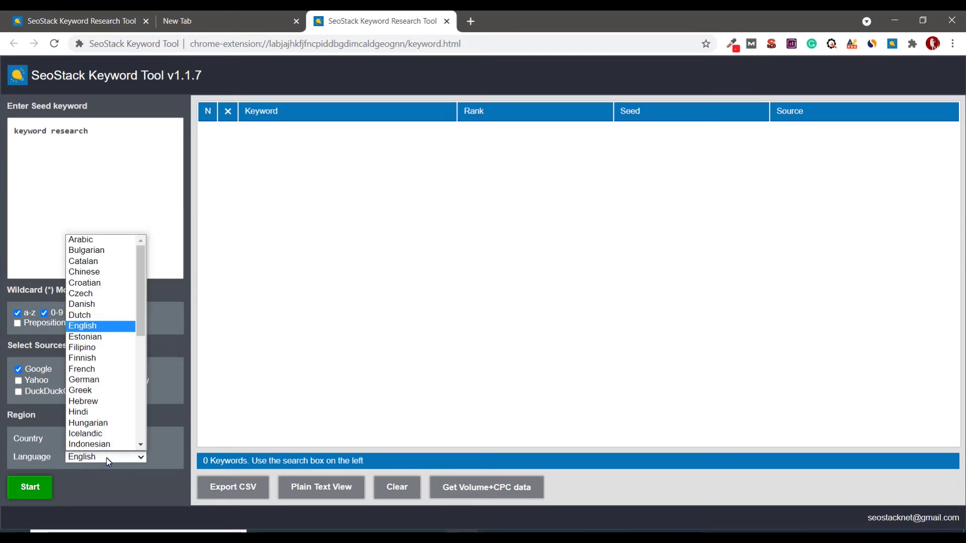
{"action": "left_click", "coordinate": [107, 458]}
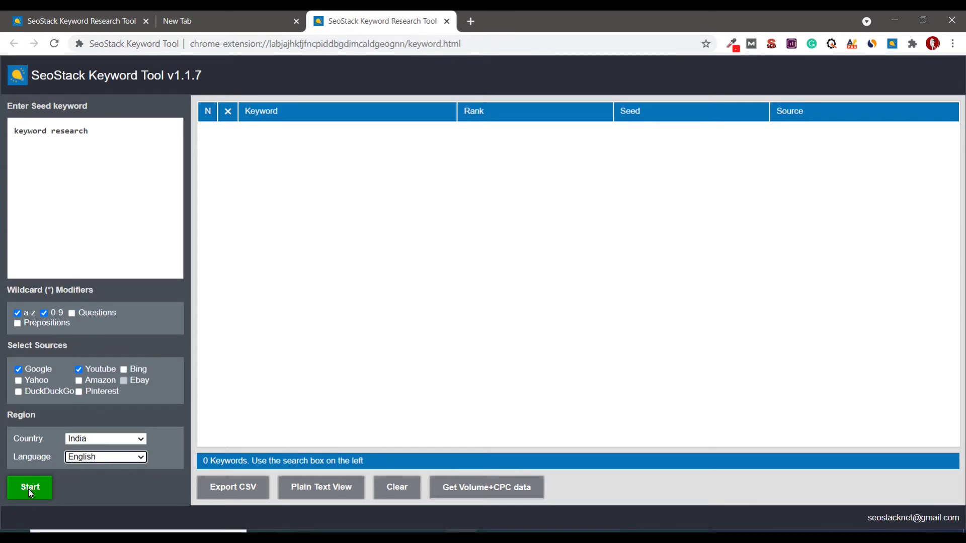
{"action": "left_click", "coordinate": [28, 489]}
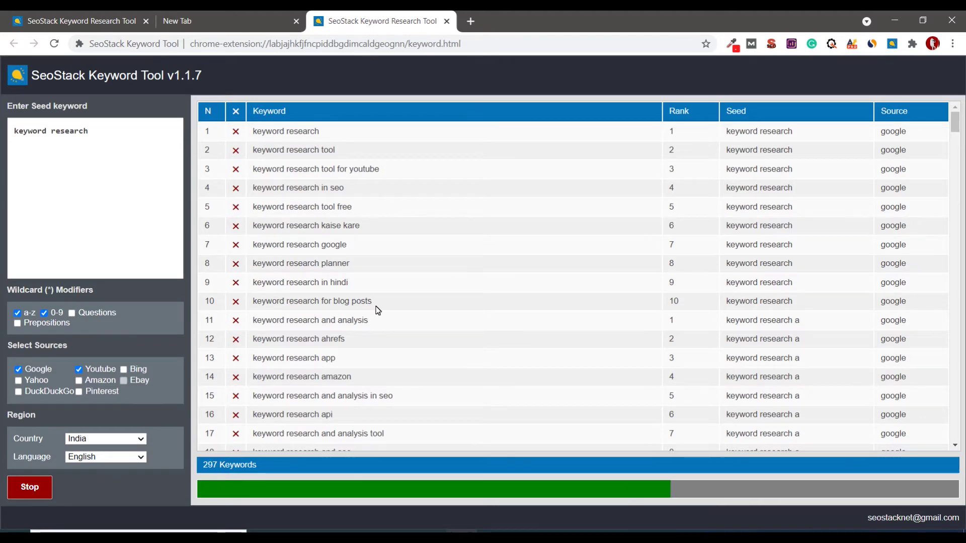
Look through the keyword suggestions as the search runs and return to the start of the list.
{"action": "scroll", "coordinate": [378, 310], "scroll_direction": "down", "scroll_amount": 20}
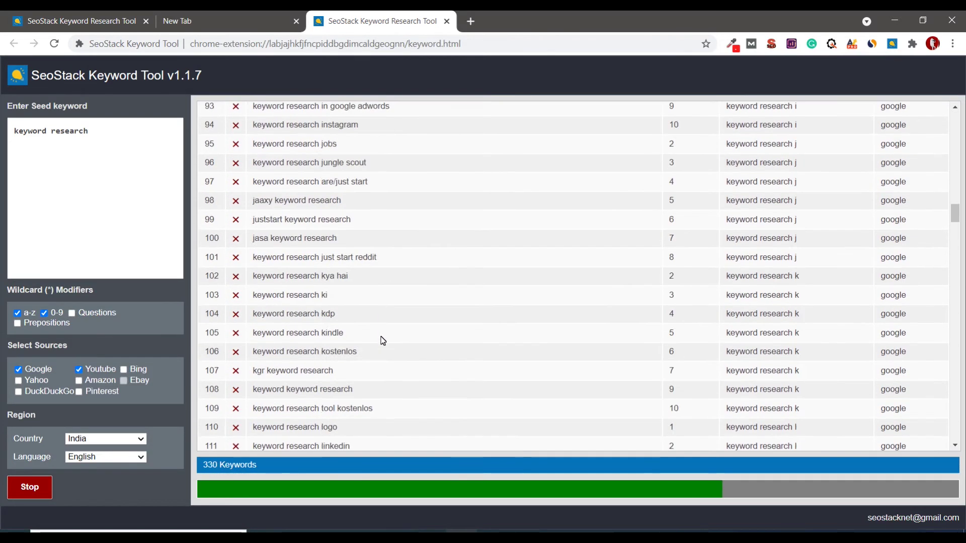
{"action": "scroll", "coordinate": [382, 340], "scroll_direction": "down", "scroll_amount": 20}
{"action": "scroll", "coordinate": [380, 360], "scroll_direction": "up", "scroll_amount": 20}
{"action": "scroll", "coordinate": [381, 360], "scroll_direction": "up", "scroll_amount": 20}
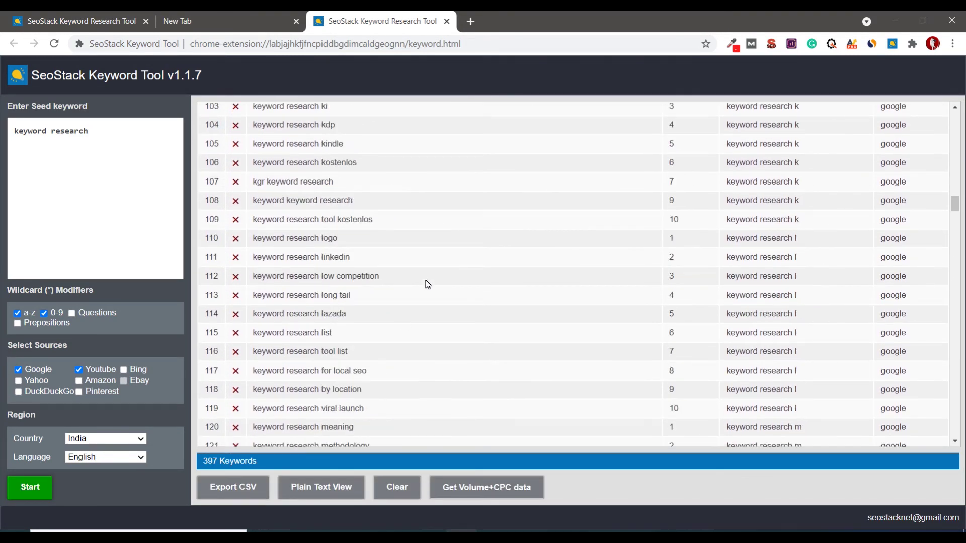
{"action": "scroll", "coordinate": [427, 284], "scroll_direction": "up", "scroll_amount": 17}
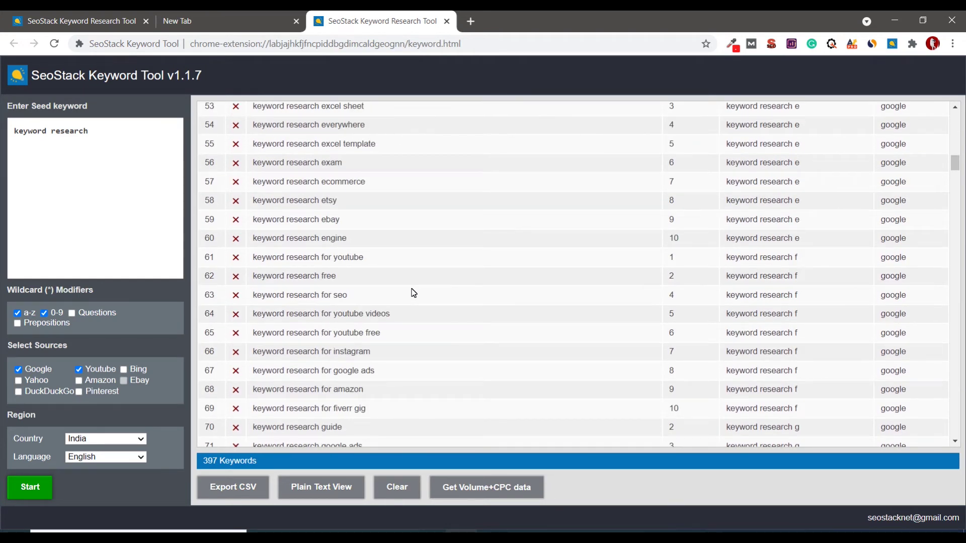
{"action": "scroll", "coordinate": [398, 287], "scroll_direction": "up", "scroll_amount": 17}
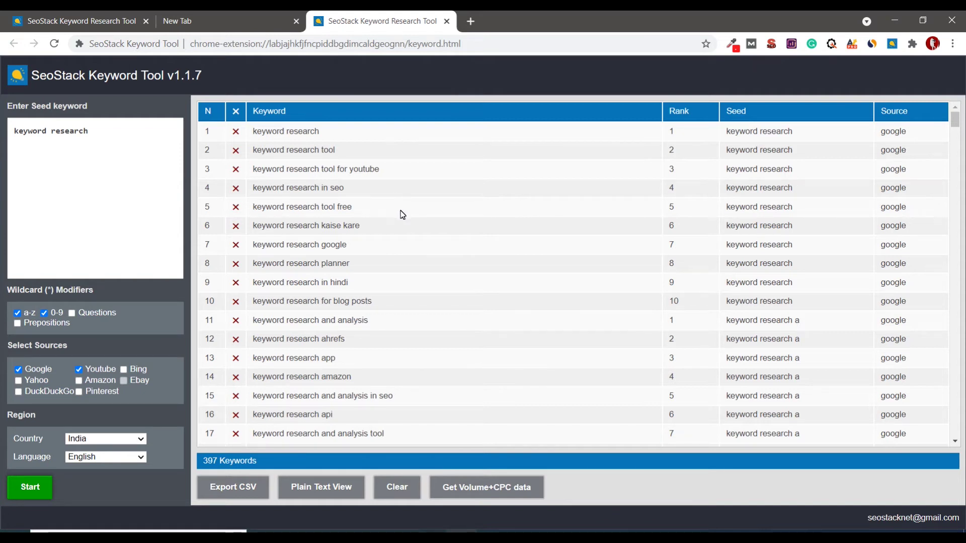
Review the alphabetical long-tail suggestions for "keyword research", from the "a" seed variations through the "n" ones.
{"action": "scroll", "coordinate": [402, 215], "scroll_direction": "down", "scroll_amount": 3}
{"action": "scroll", "coordinate": [287, 178], "scroll_direction": "up", "scroll_amount": 1}
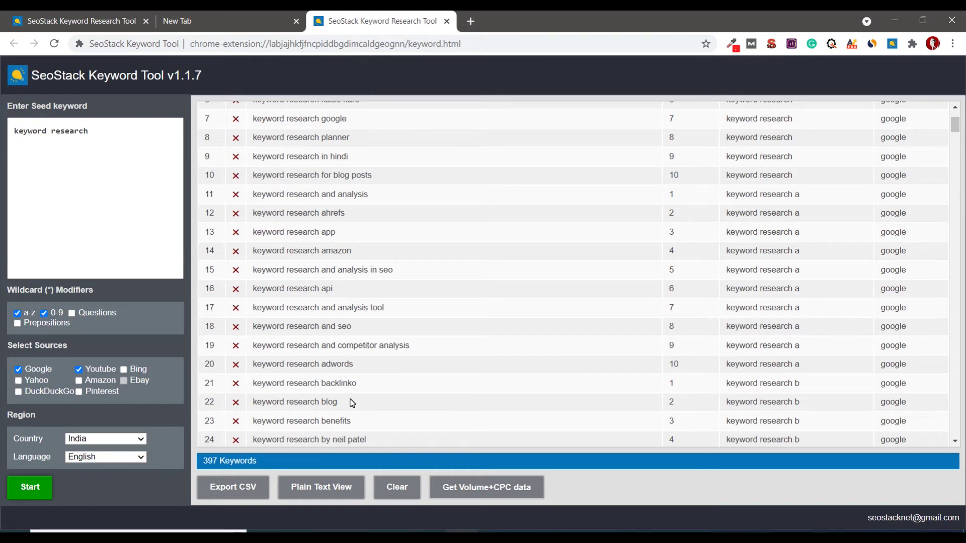
{"action": "scroll", "coordinate": [320, 413], "scroll_direction": "down", "scroll_amount": 4}
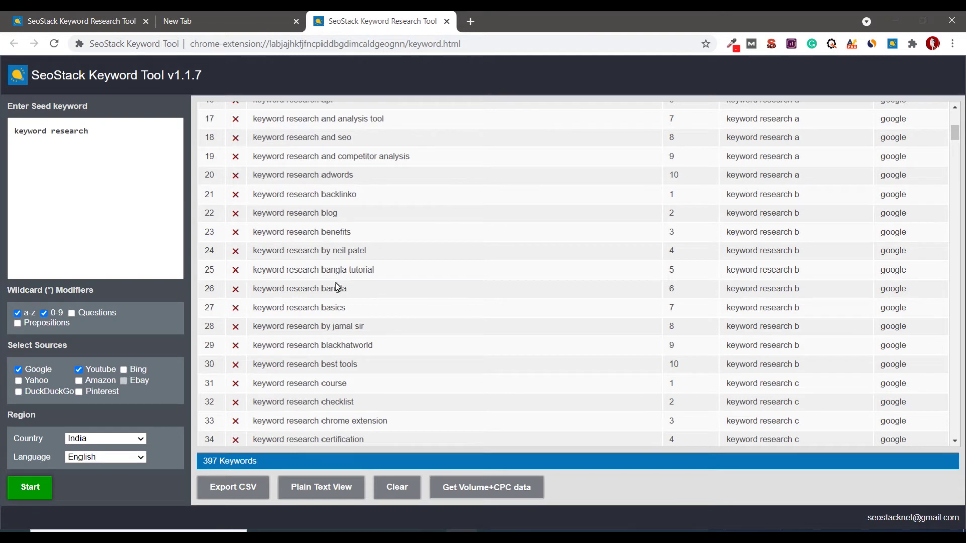
{"action": "scroll", "coordinate": [327, 292], "scroll_direction": "down", "scroll_amount": 1}
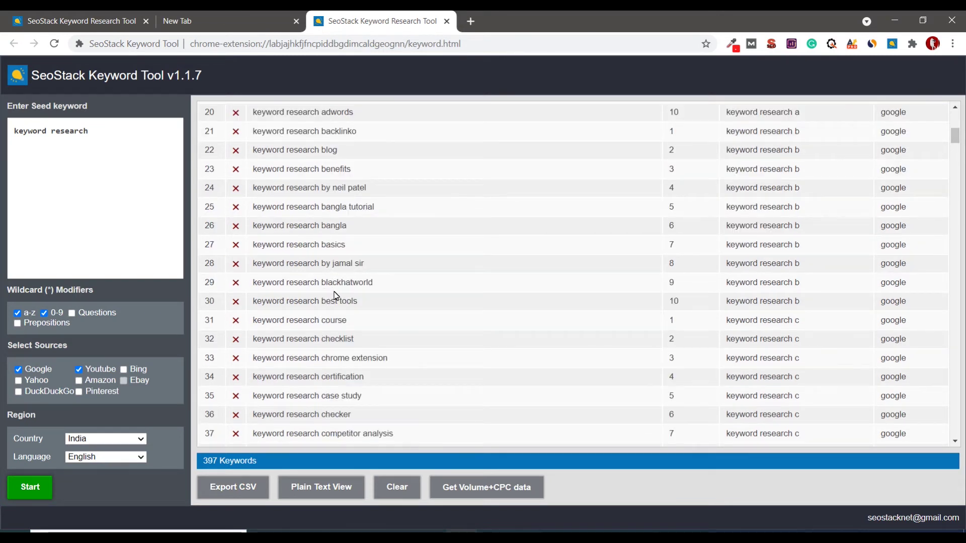
{"action": "scroll", "coordinate": [336, 296], "scroll_direction": "down", "scroll_amount": 5}
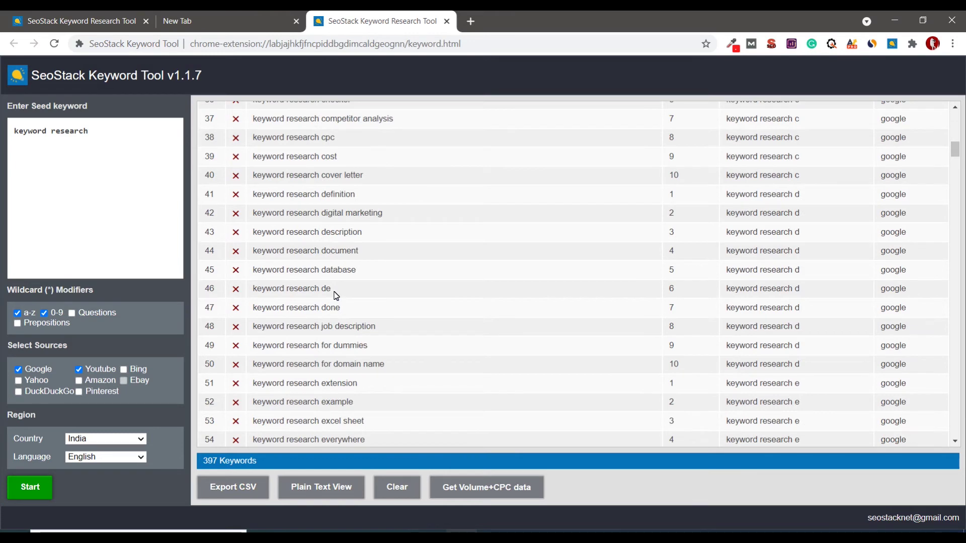
{"action": "scroll", "coordinate": [336, 296], "scroll_direction": "down", "scroll_amount": 2}
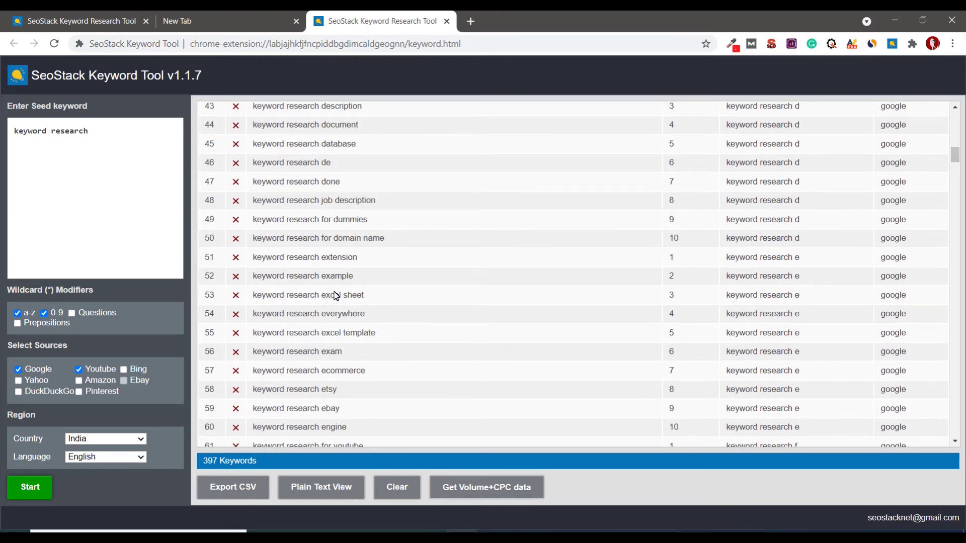
{"action": "scroll", "coordinate": [336, 296], "scroll_direction": "down", "scroll_amount": 5}
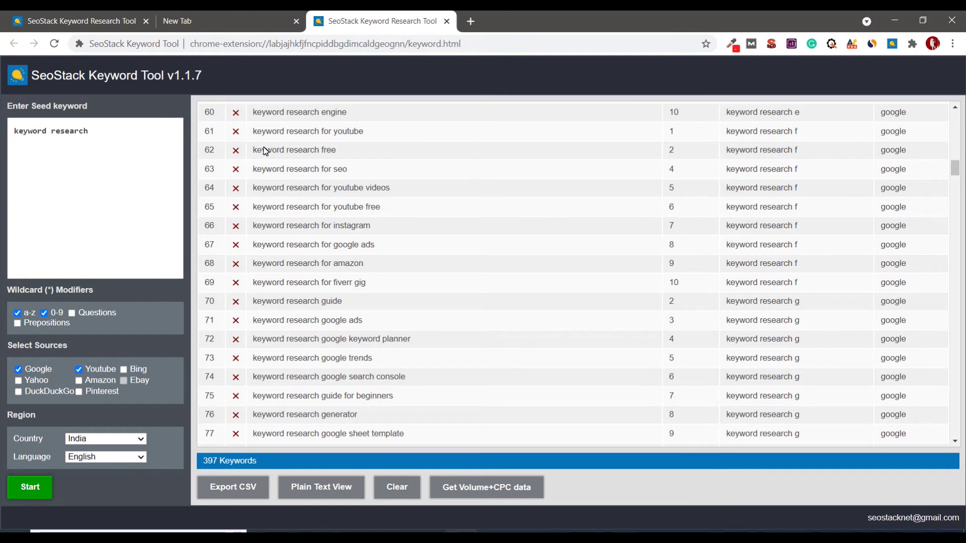
{"action": "scroll", "coordinate": [427, 290], "scroll_direction": "down", "scroll_amount": 9}
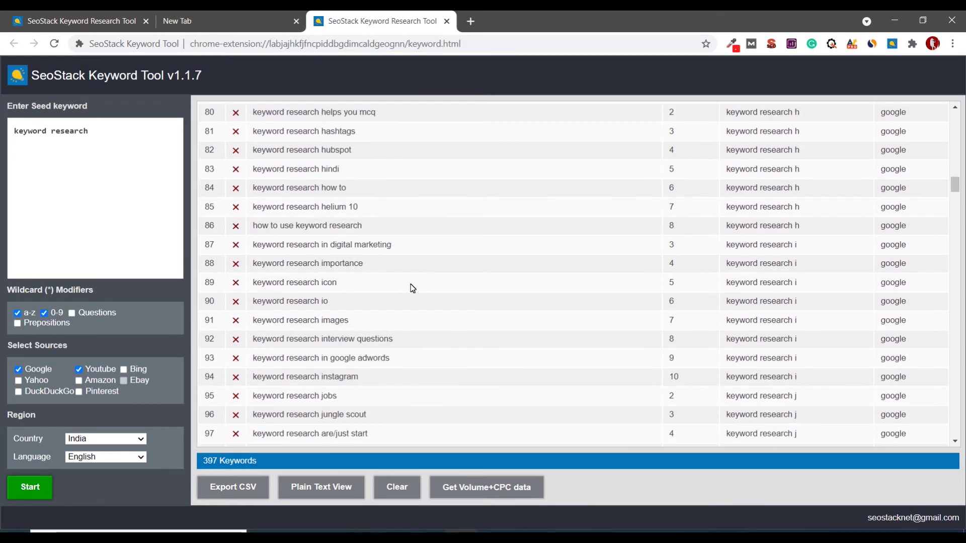
{"action": "scroll", "coordinate": [389, 294], "scroll_direction": "down", "scroll_amount": 7}
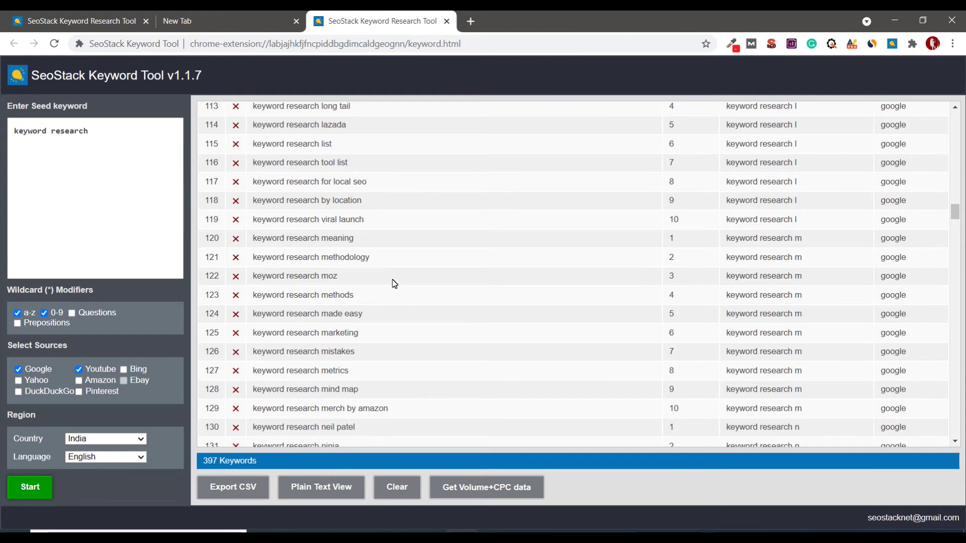
{"action": "scroll", "coordinate": [392, 282], "scroll_direction": "down", "scroll_amount": 2}
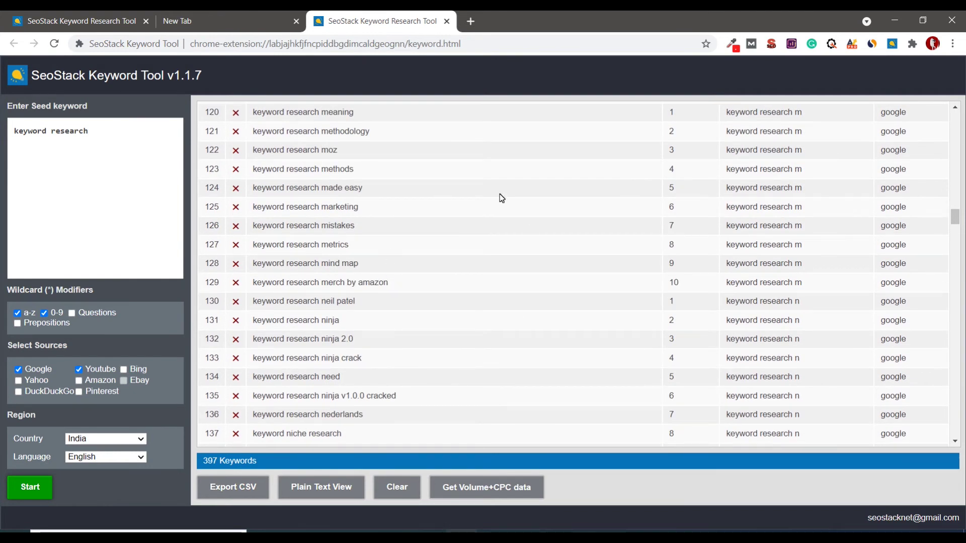
Export the keyword list as CSV and open Discover new keywords in Google Keyword Planner for volume and CPC data.
{"action": "left_click", "coordinate": [224, 491]}
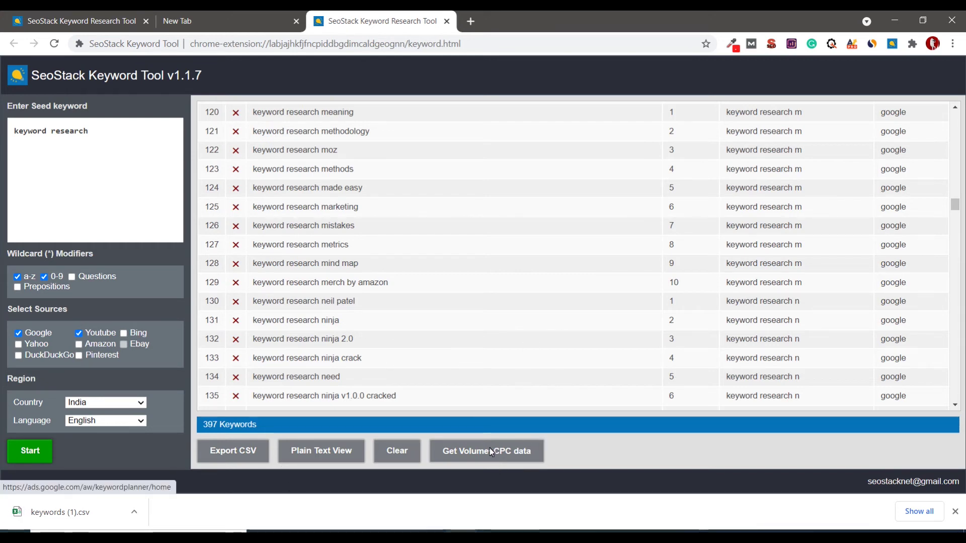
{"action": "left_click", "coordinate": [460, 449]}
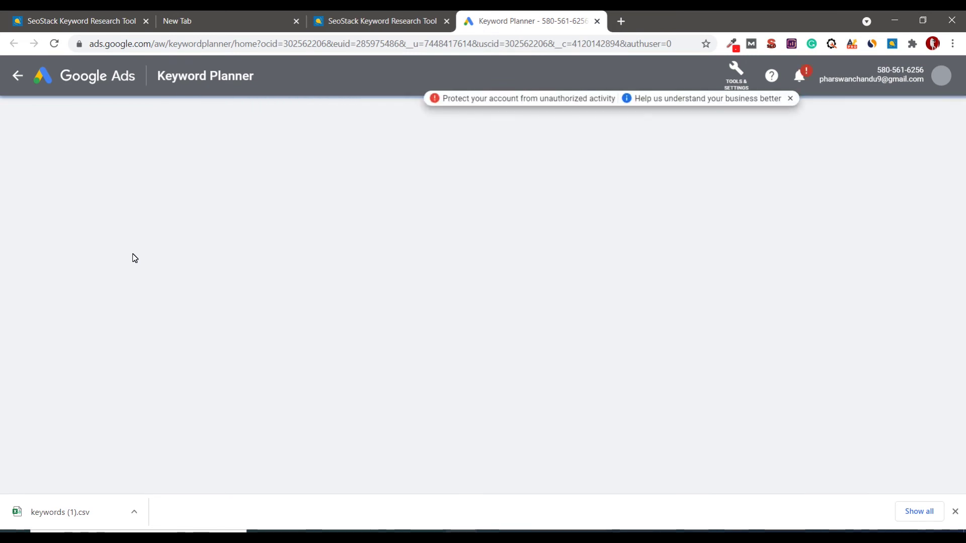
{"action": "left_click", "coordinate": [210, 226]}
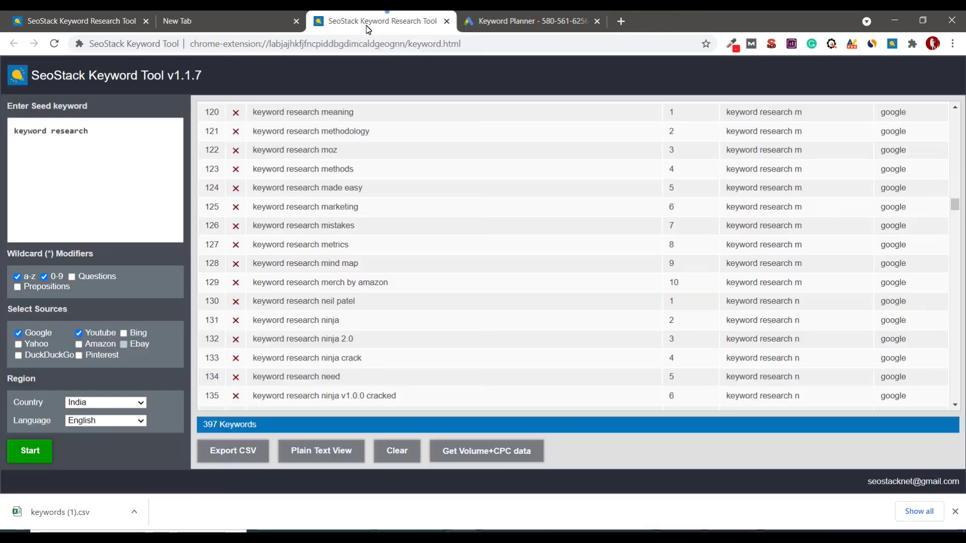
Copy "keyword research moz" from the SeoStack list and get its keyword ideas and search volumes in Google Keyword Planner.
{"action": "left_click", "coordinate": [382, 21]}
{"action": "left_click_drag", "start_coordinate": [344, 152], "coordinate": [254, 156]}
{"action": "key", "text": "ctrl+c"}
{"action": "key", "text": "ctrl+Tab"}
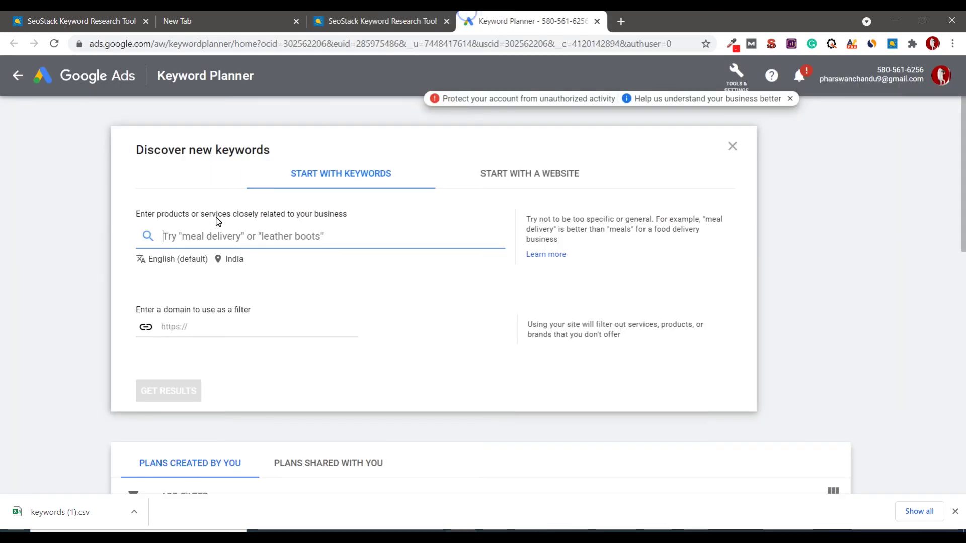
{"action": "key", "text": "ctrl+v"}
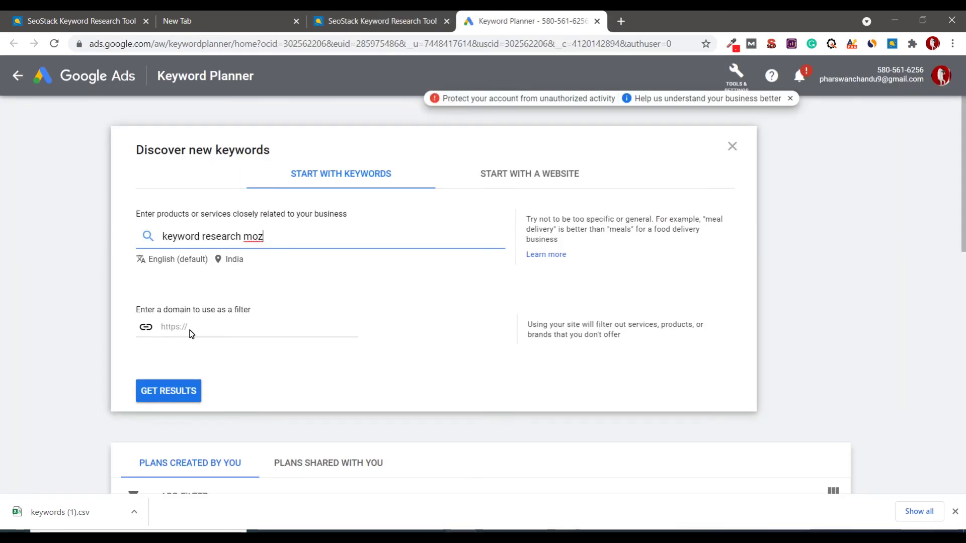
{"action": "left_click", "coordinate": [162, 393]}
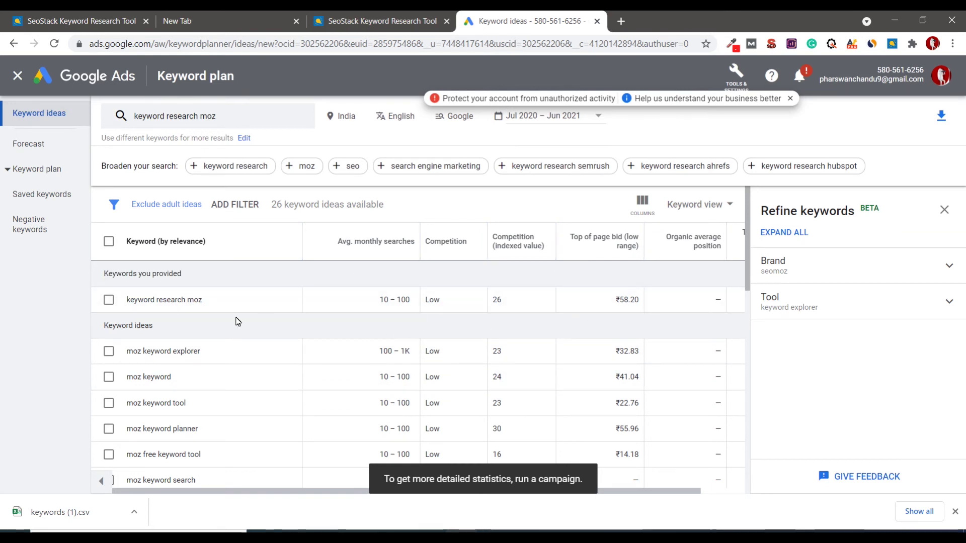
{"action": "scroll", "coordinate": [214, 356], "scroll_direction": "down", "scroll_amount": 10}
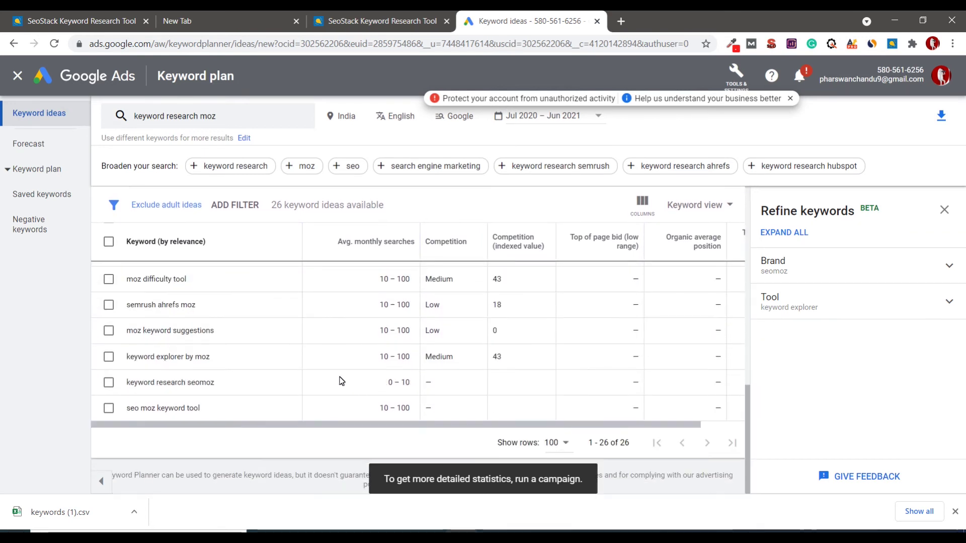
{"action": "scroll", "coordinate": [284, 368], "scroll_direction": "up", "scroll_amount": 3}
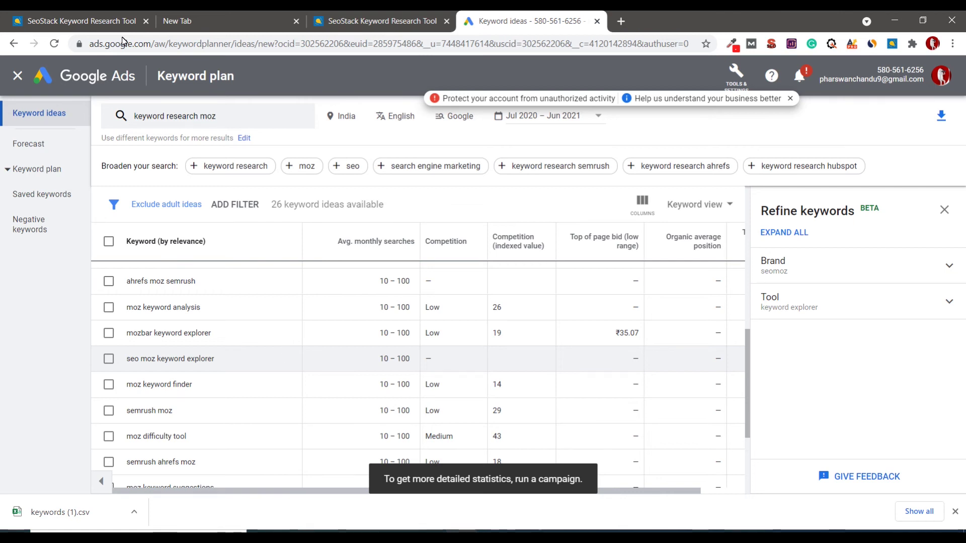
View the "On page seo" suggestions in the other SeoStack tab, and recheck the "keyword research" list from its beginning.
{"action": "left_click", "coordinate": [101, 21]}
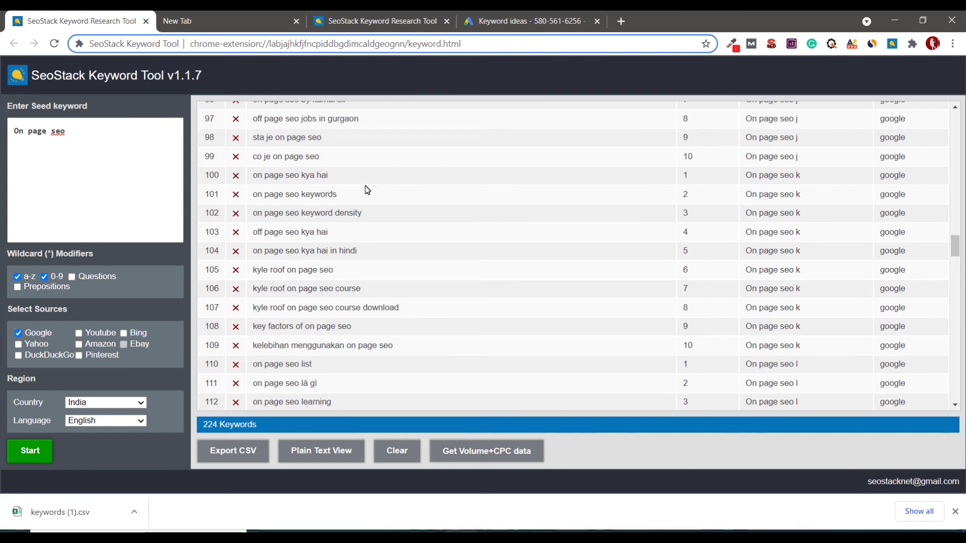
{"action": "left_click", "coordinate": [271, 21]}
{"action": "left_click", "coordinate": [358, 15]}
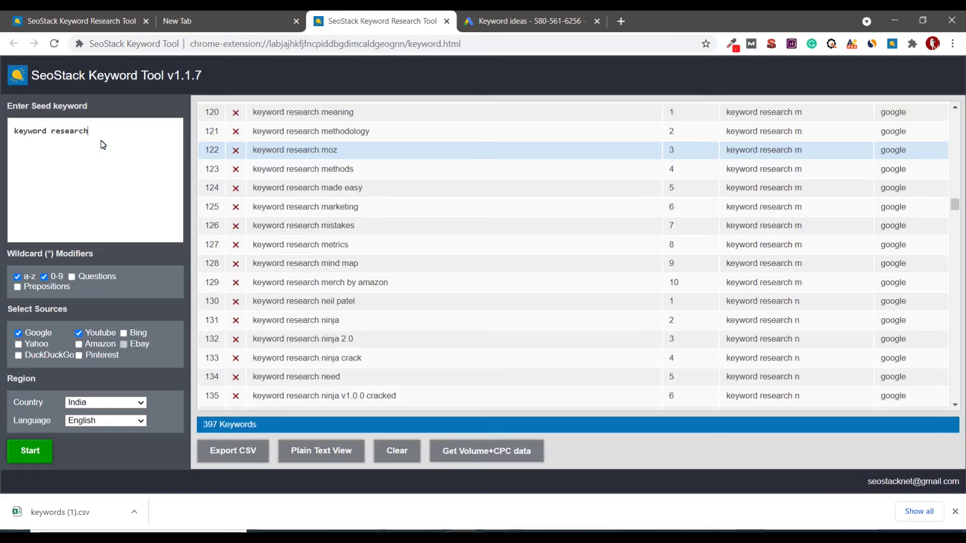
{"action": "scroll", "coordinate": [395, 192], "scroll_direction": "up", "scroll_amount": 20}
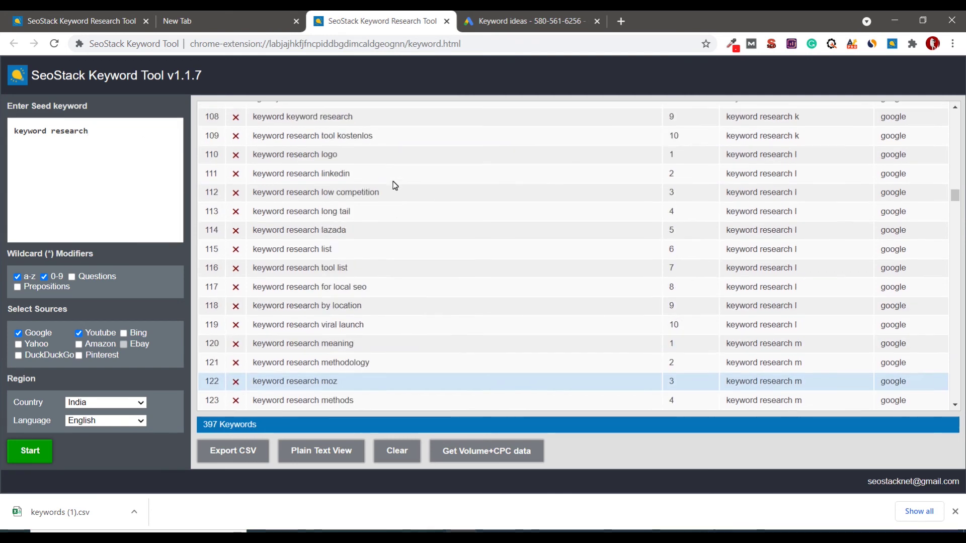
{"action": "scroll", "coordinate": [394, 198], "scroll_direction": "up", "scroll_amount": 14}
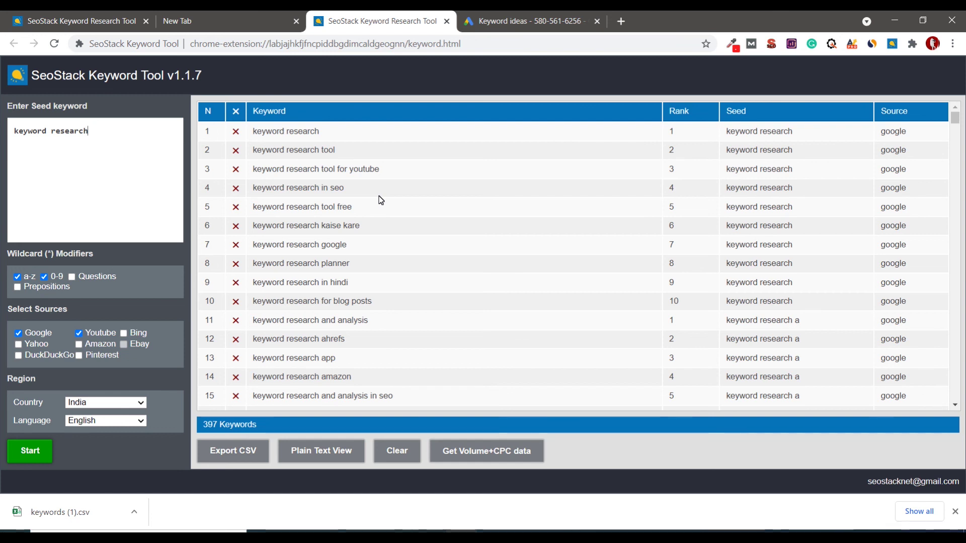
{"action": "scroll", "coordinate": [371, 209], "scroll_direction": "down", "scroll_amount": 7}
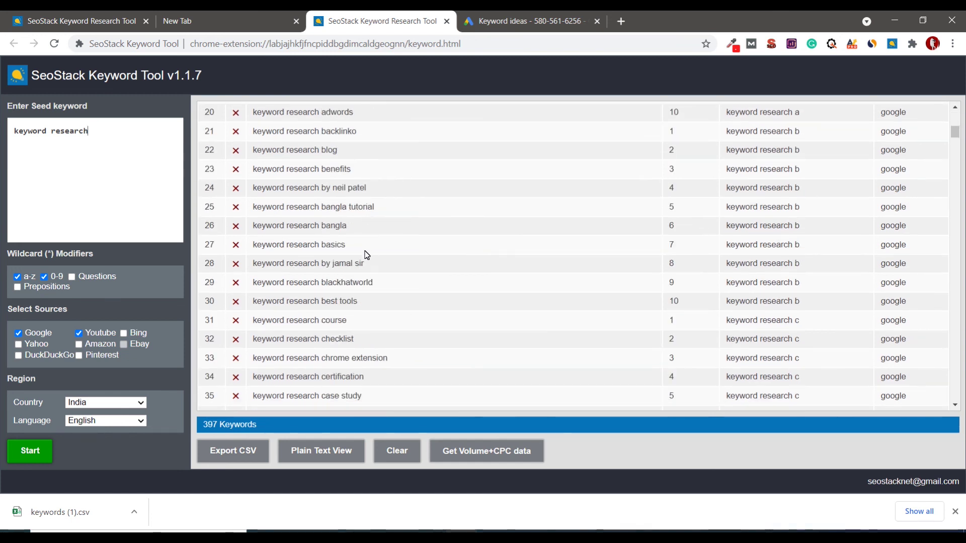
{"action": "scroll", "coordinate": [367, 254], "scroll_direction": "down", "scroll_amount": 6}
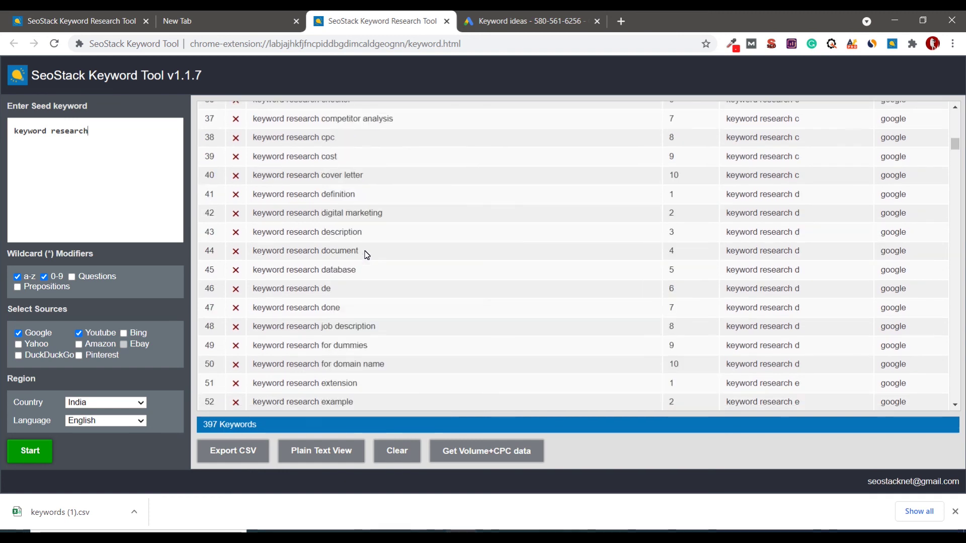